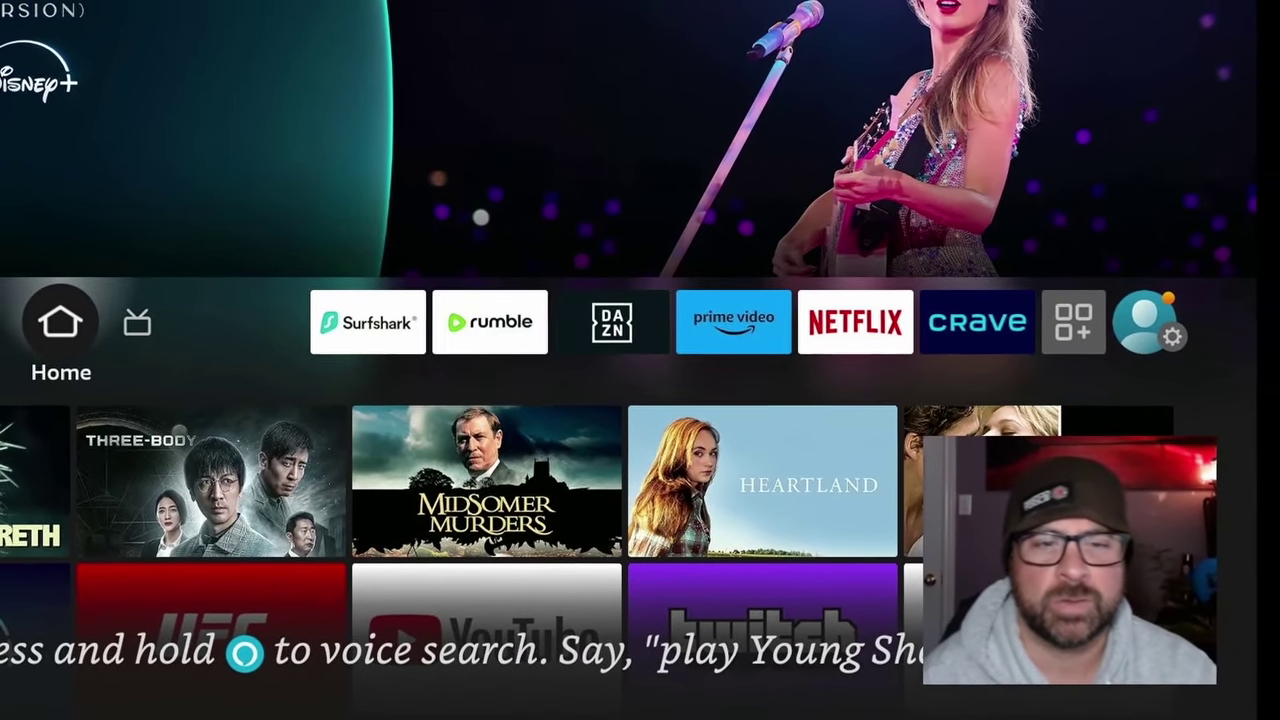
Open the Fire TV search and enter "Do" as the search text
key("Left")
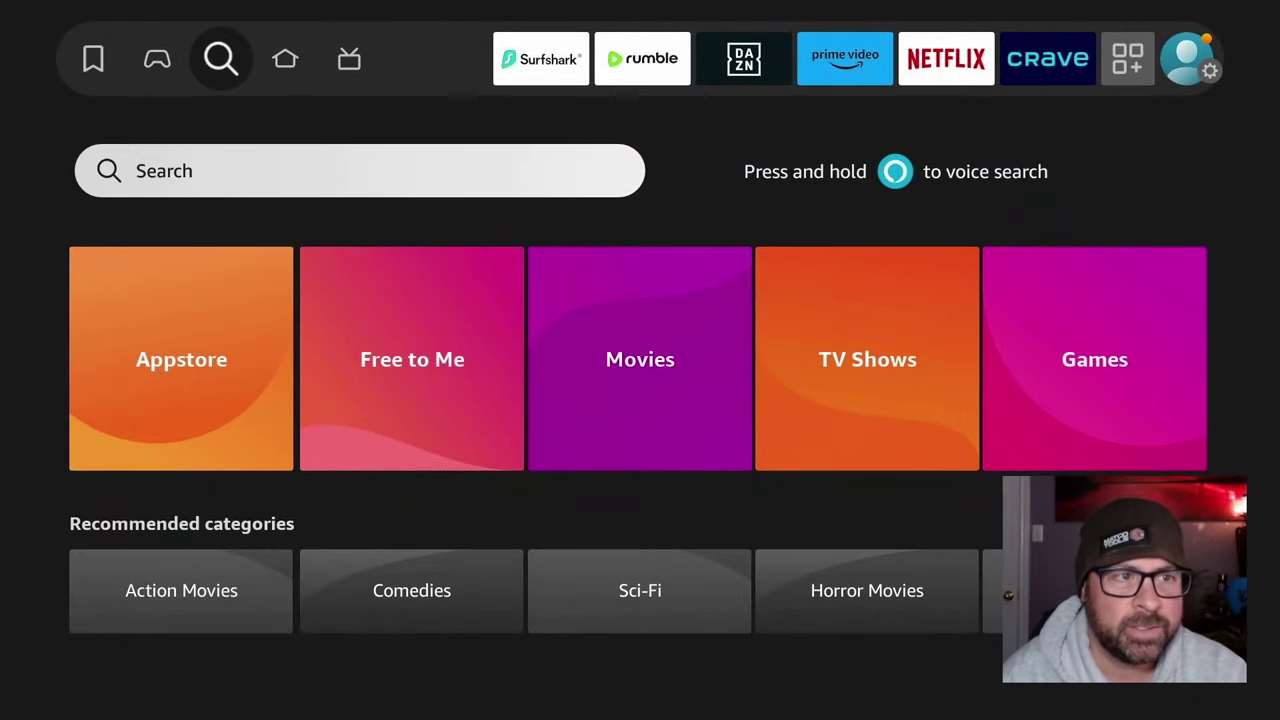
key("Return")
key("Right")
key("Right")
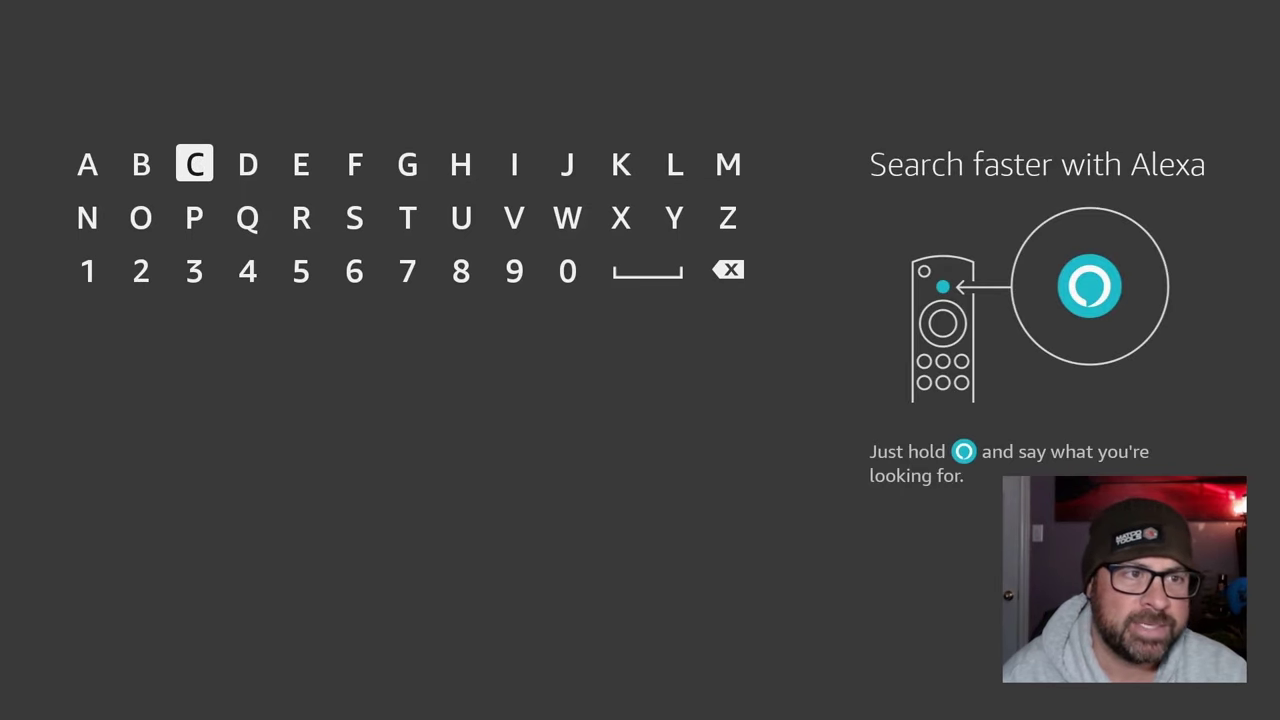
key("Right")
key("Return")
key("Down")
key("Left")
key("Left")
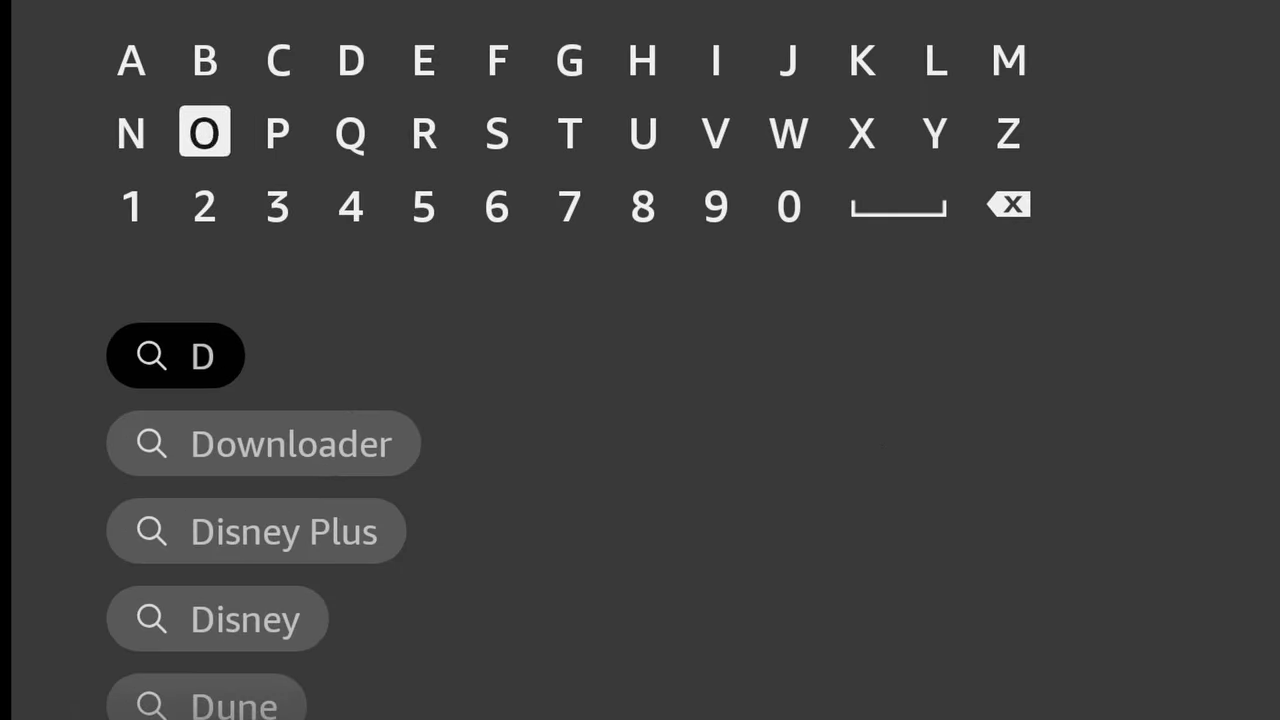
key("Return")
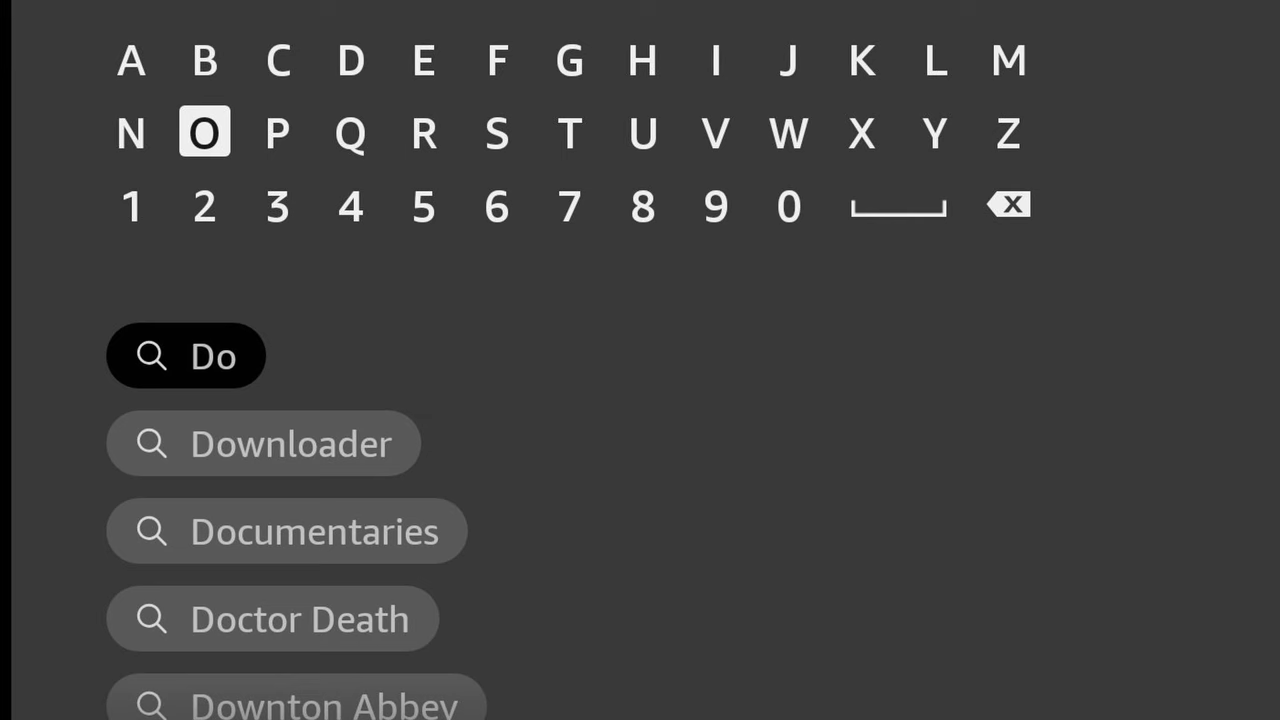
Choose the Downloader suggestion and install the Downloader app
key("Down")
key("Down")
key("Down")
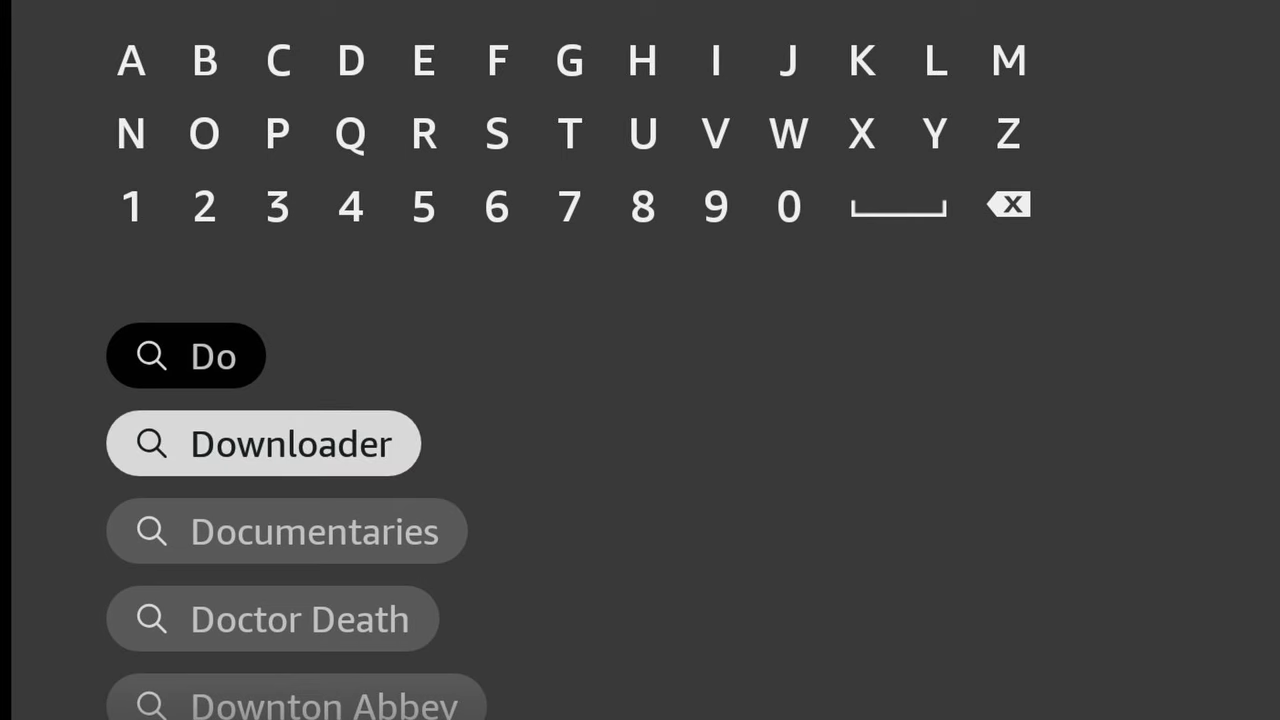
key("Return")
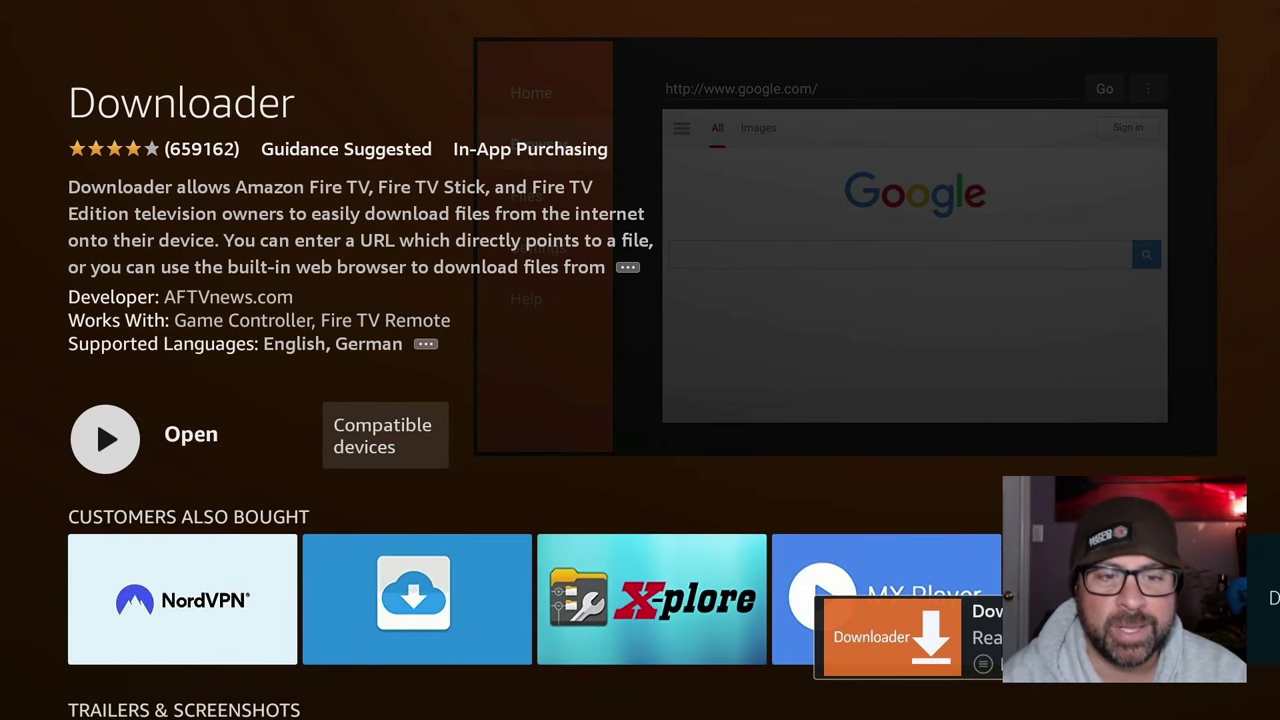
Return to the home screen and open the My Fire TV settings
key("Home")
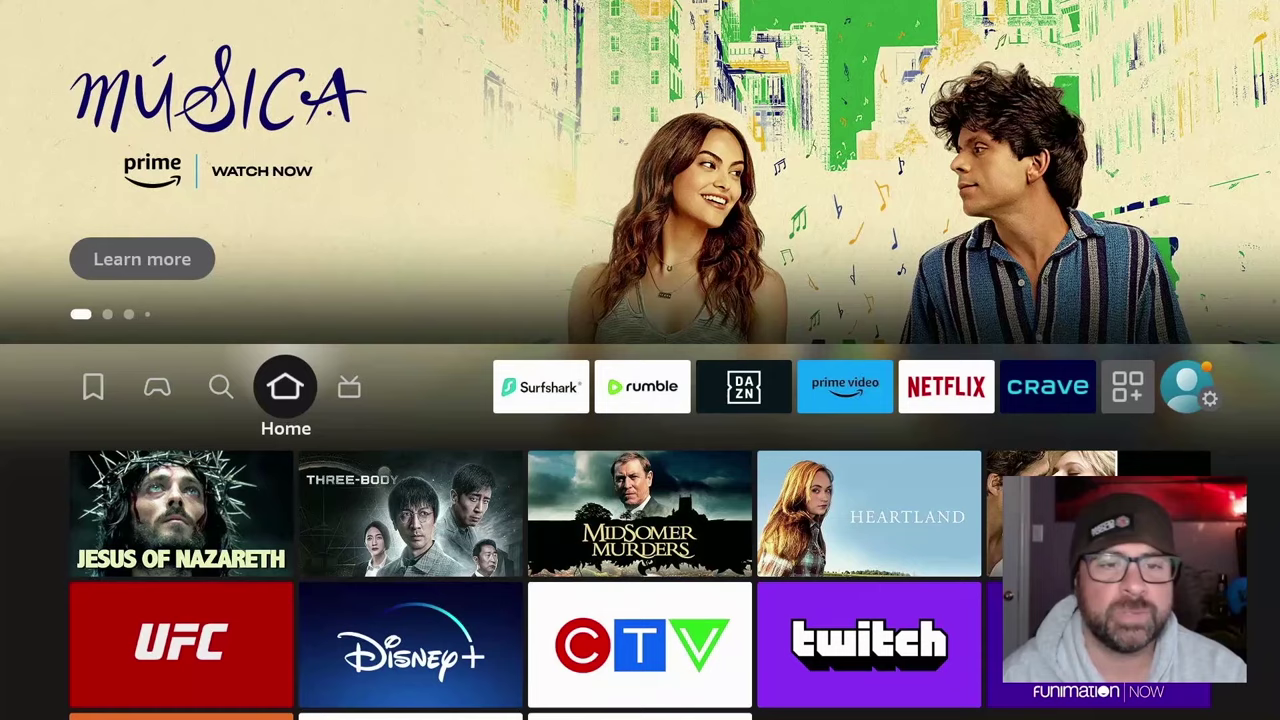
key("Right")
key("Right")
key("Right")
key("Right")
key("Right")
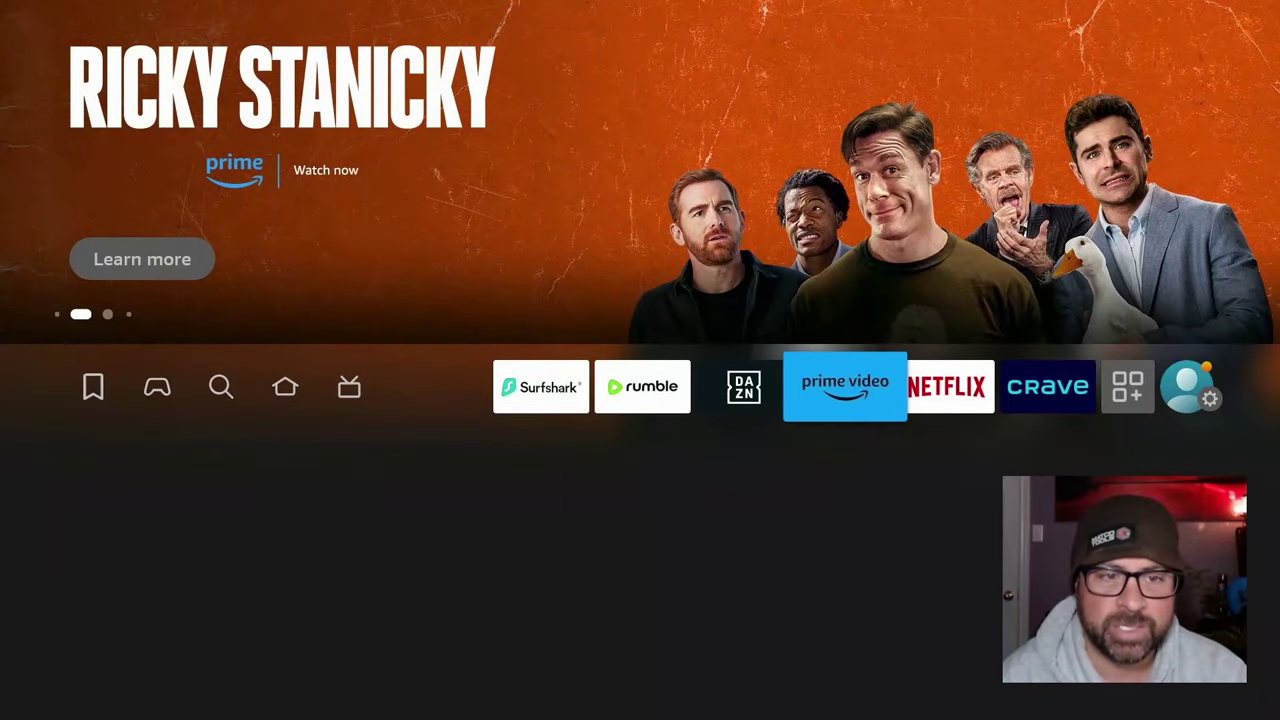
key("Right")
key("Right")
key("Right")
key("Right")
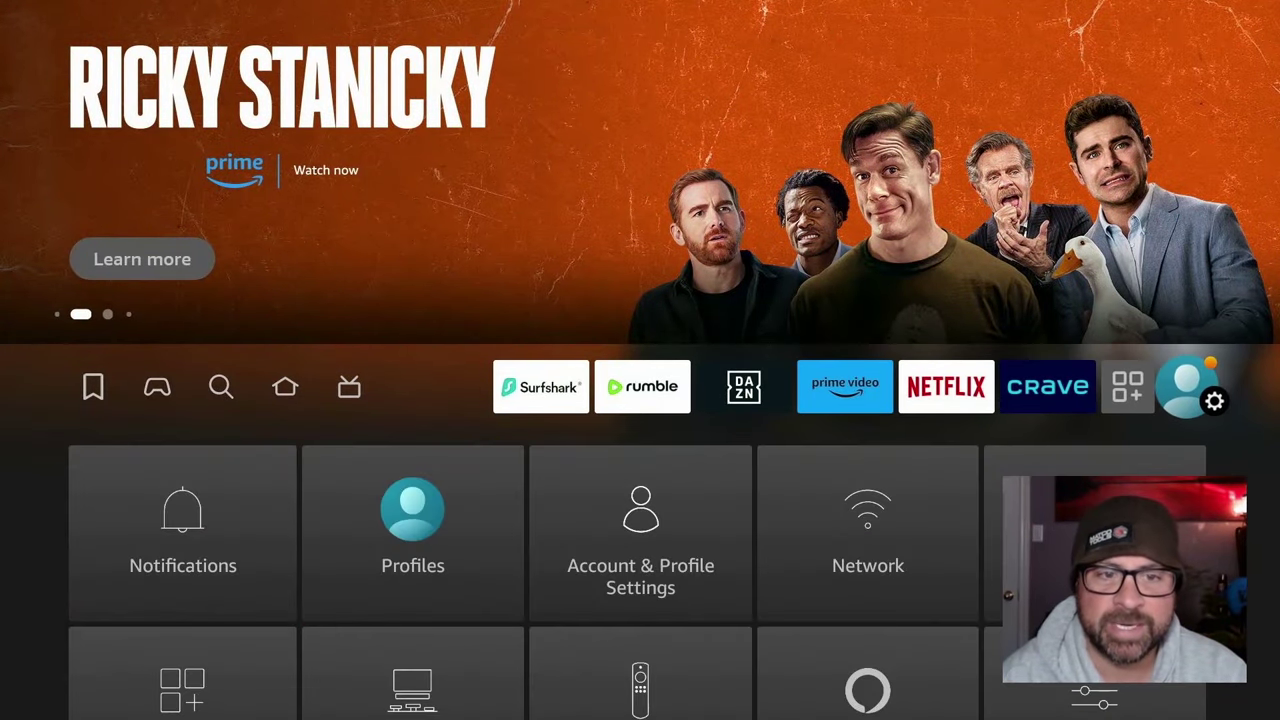
key("Down")
key("Down")
key("Down")
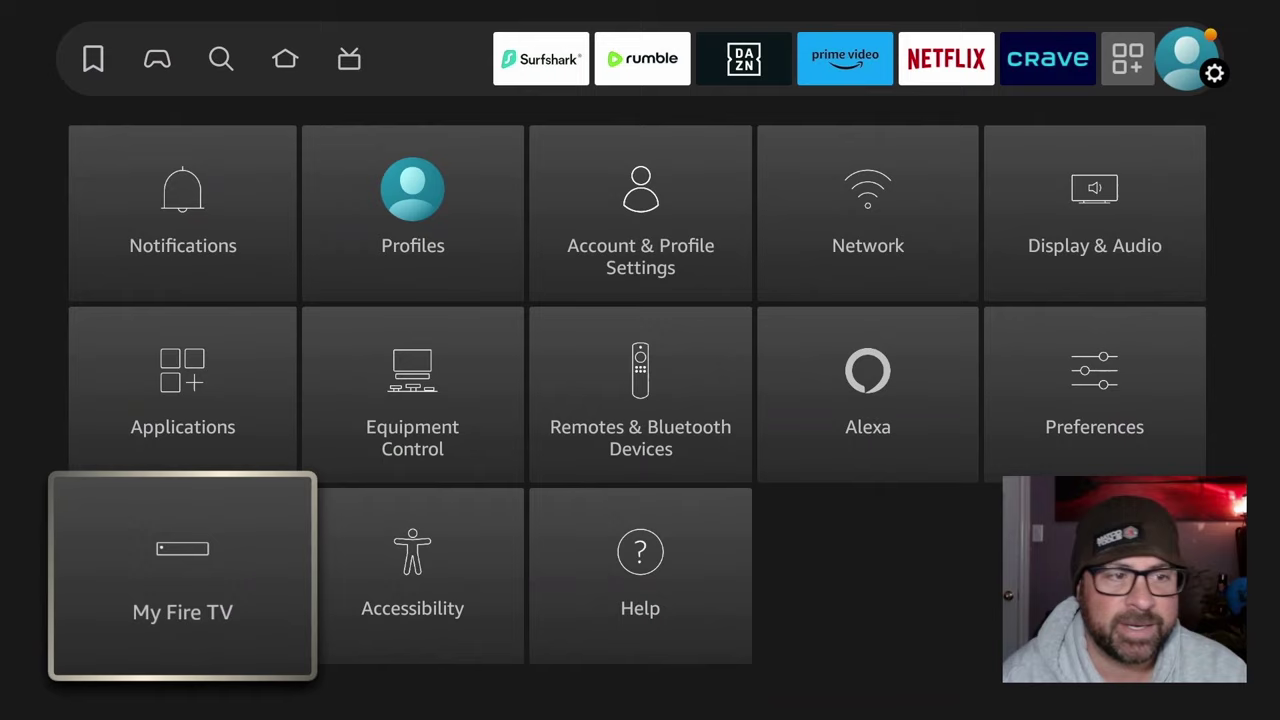
key("Return")
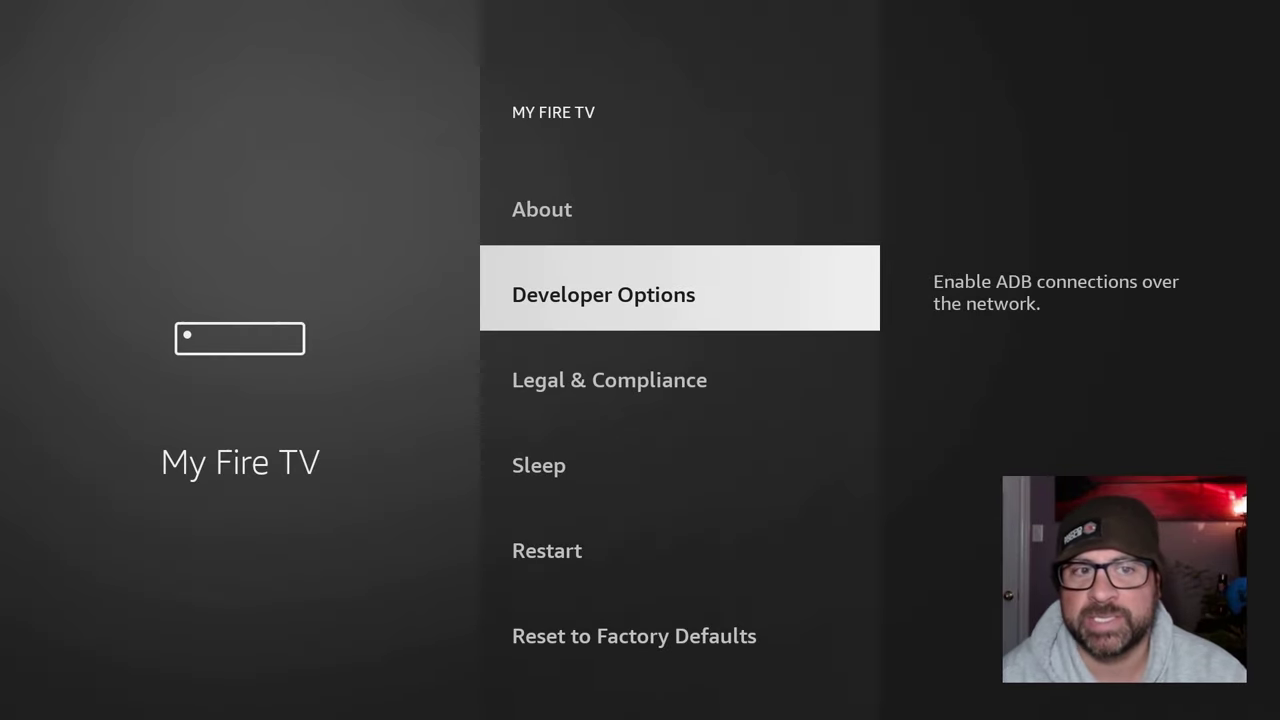
Open the About section of My Fire TV and select the Fire TV Stick entry
key("Up")
key("Return")
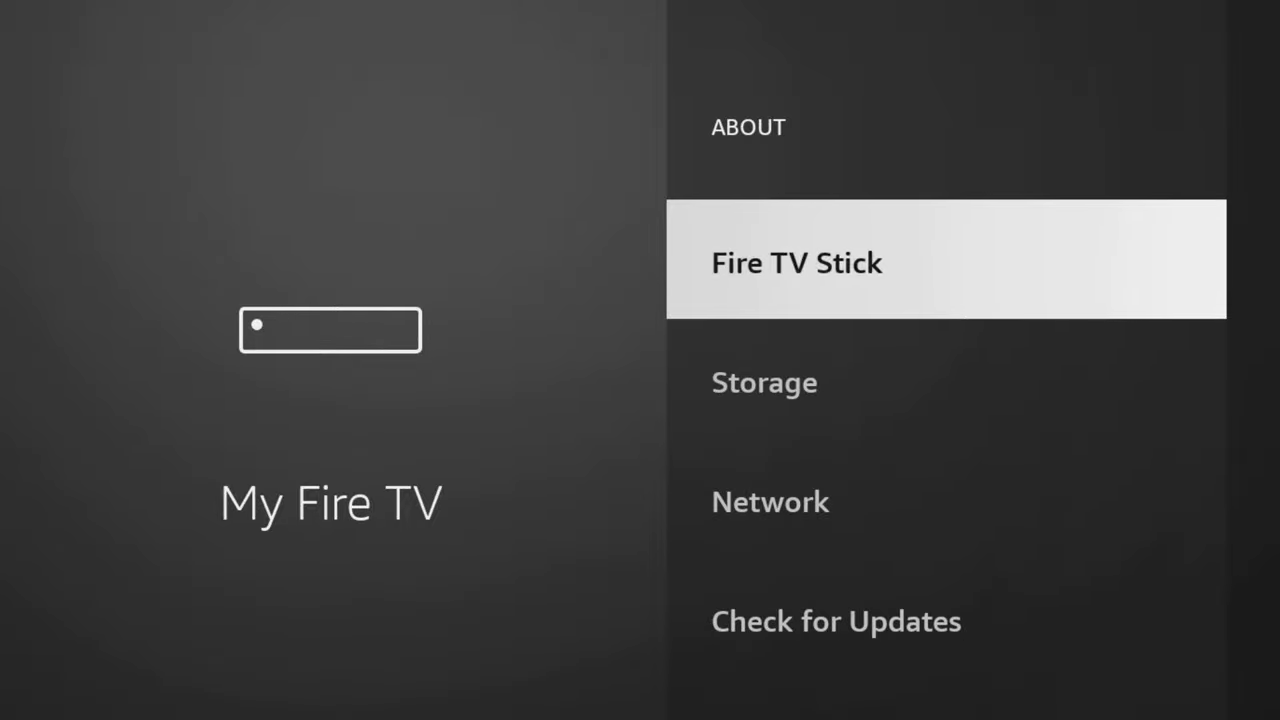
key("Return")
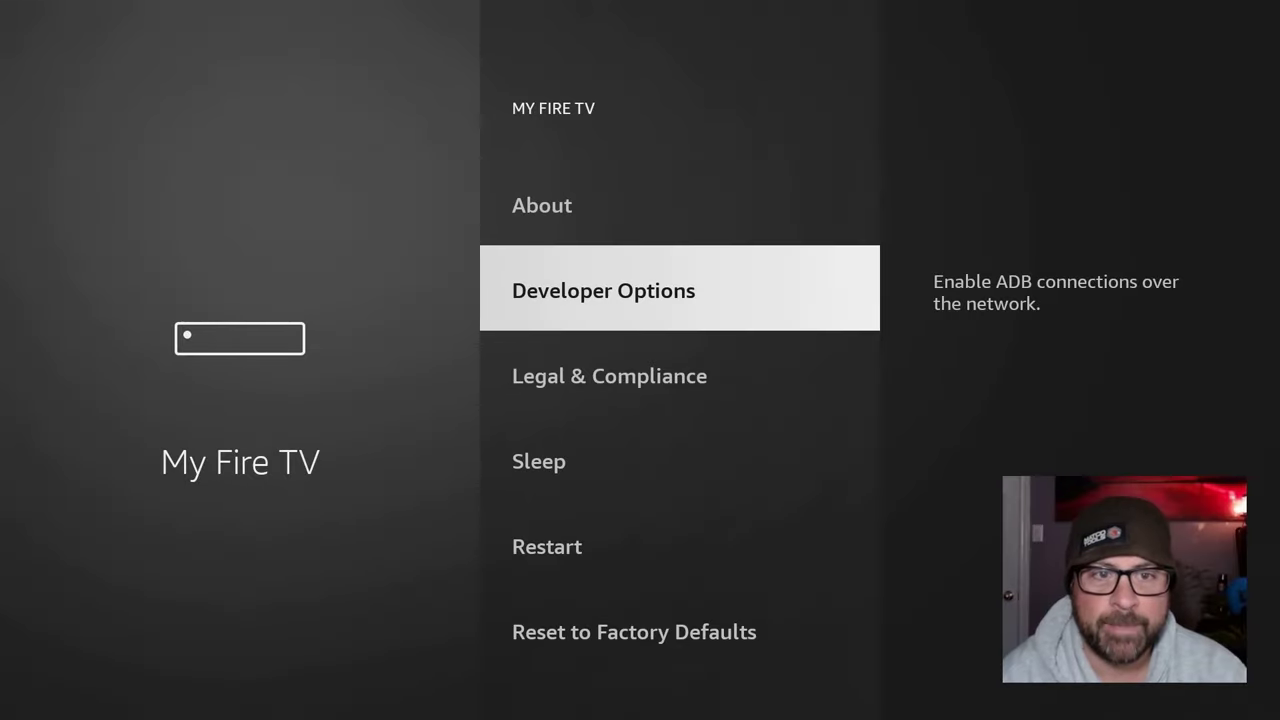
In Developer Options, turn on Install unknown apps for Downloader
key("Return")
key("Down")
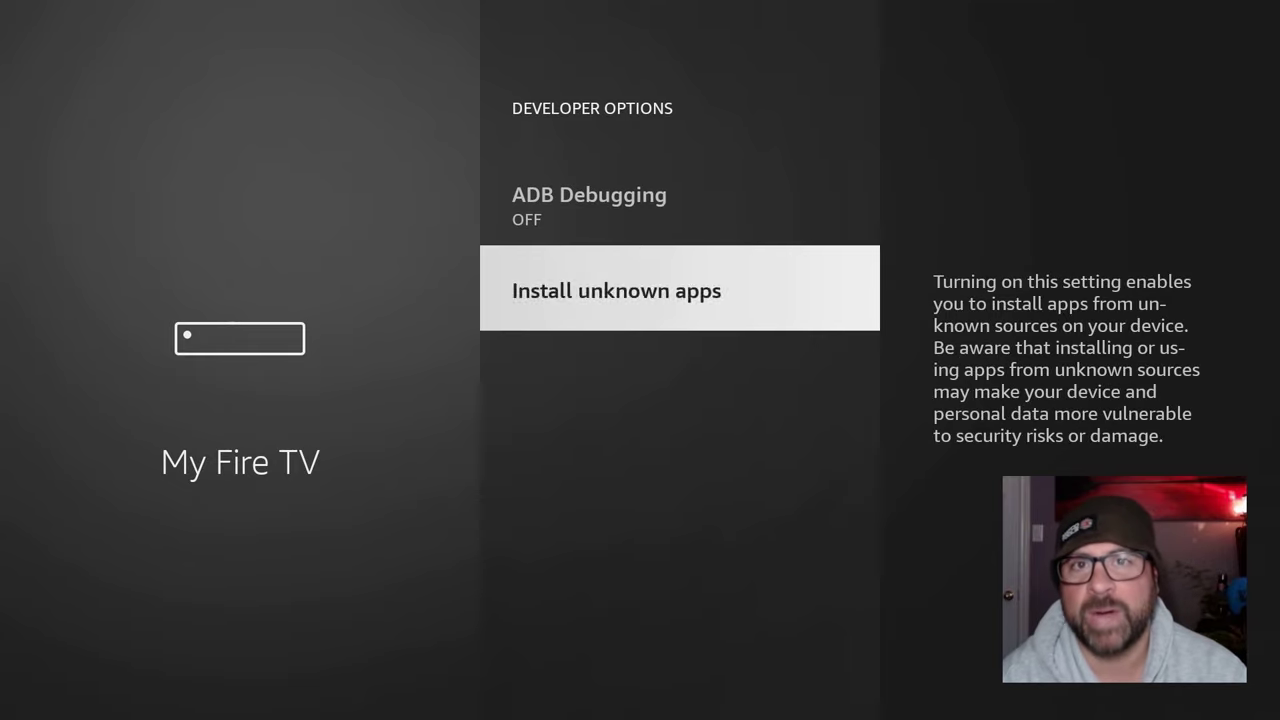
key("Return")
key("Return")
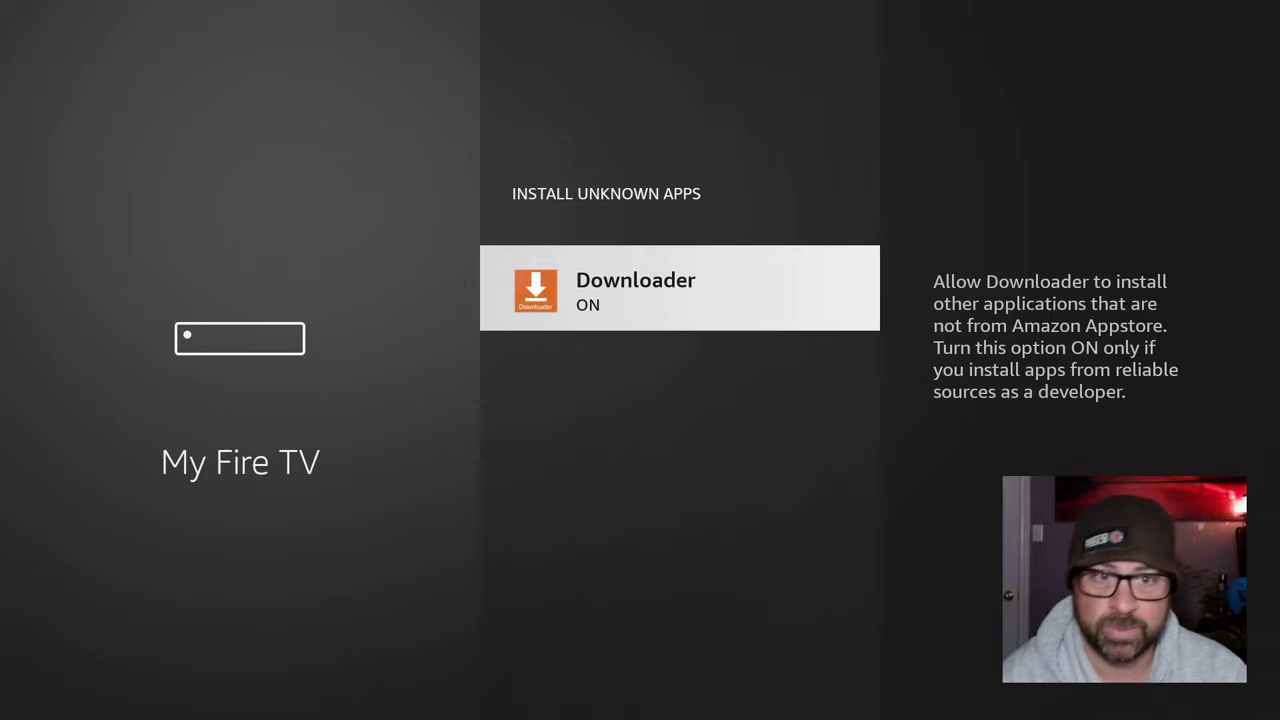
Return to the home screen and go to Downloader in the full Your Apps & Games list
key("Home")
key("Right")
key("Right")
key("Right")
key("Right")
key("Right")
key("Right")
key("Right")
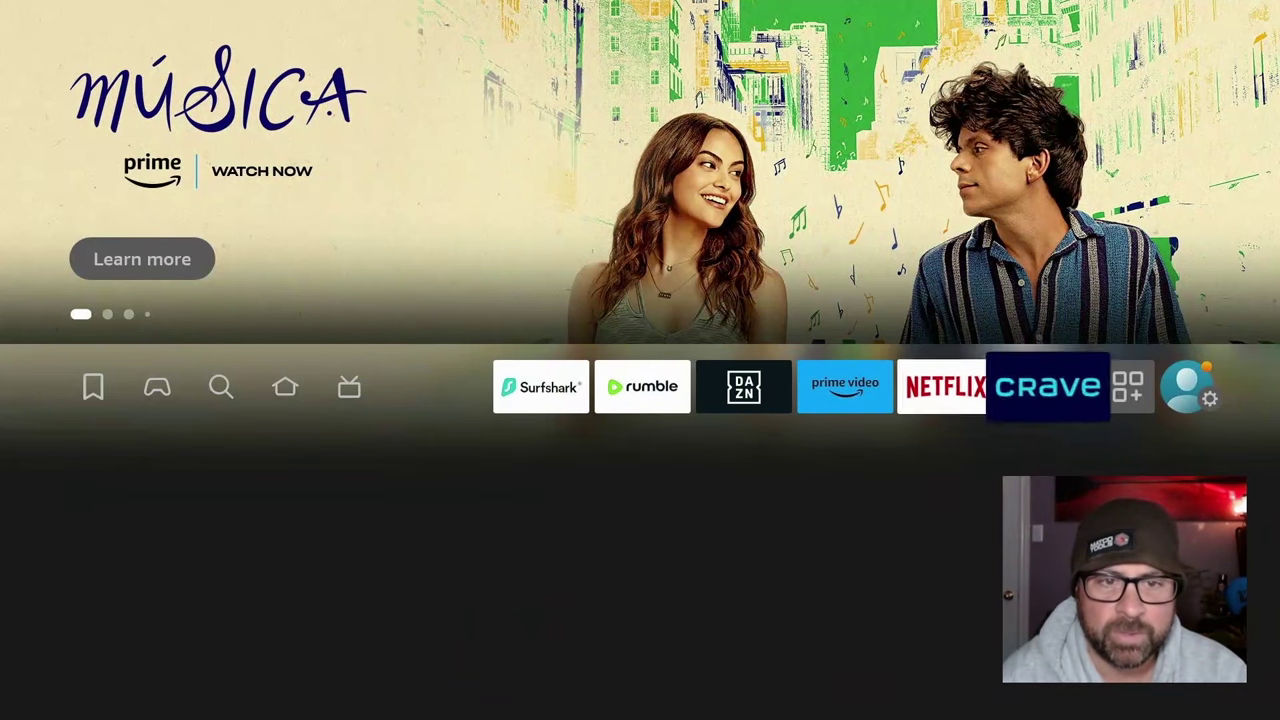
key("Right")
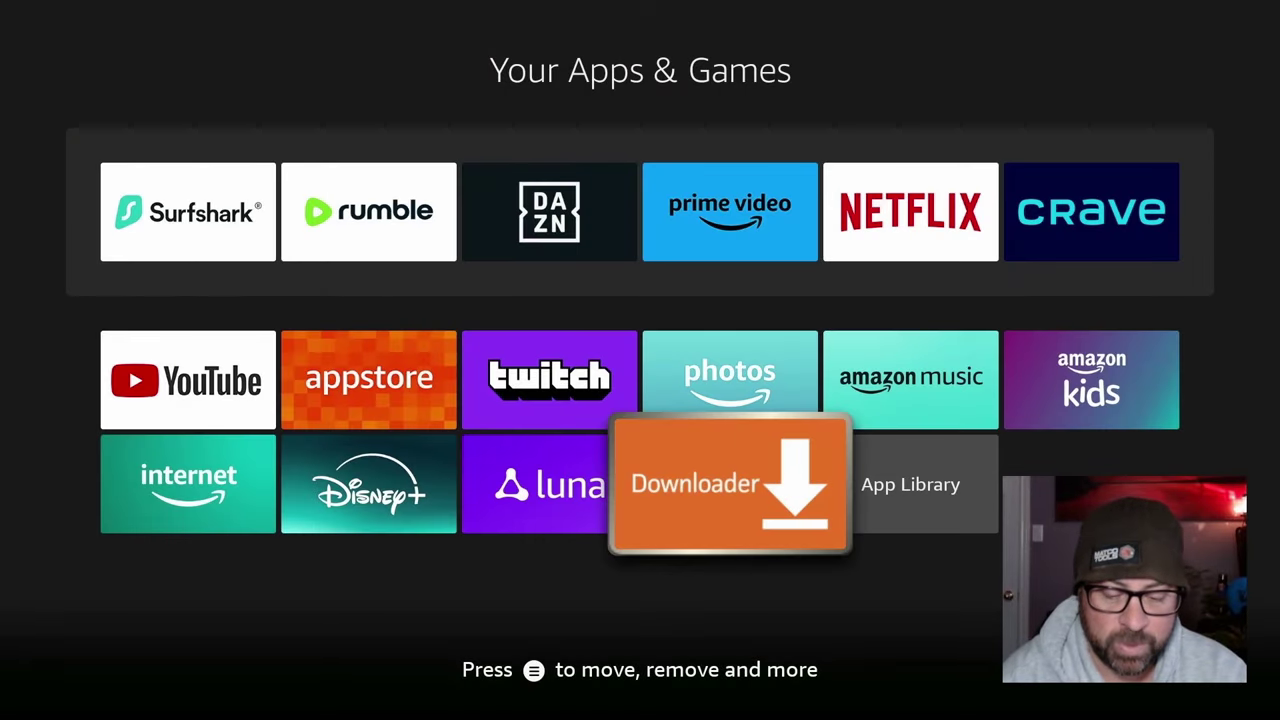
Move Downloader to the front of the app list and return to the home screen
key("Menu")
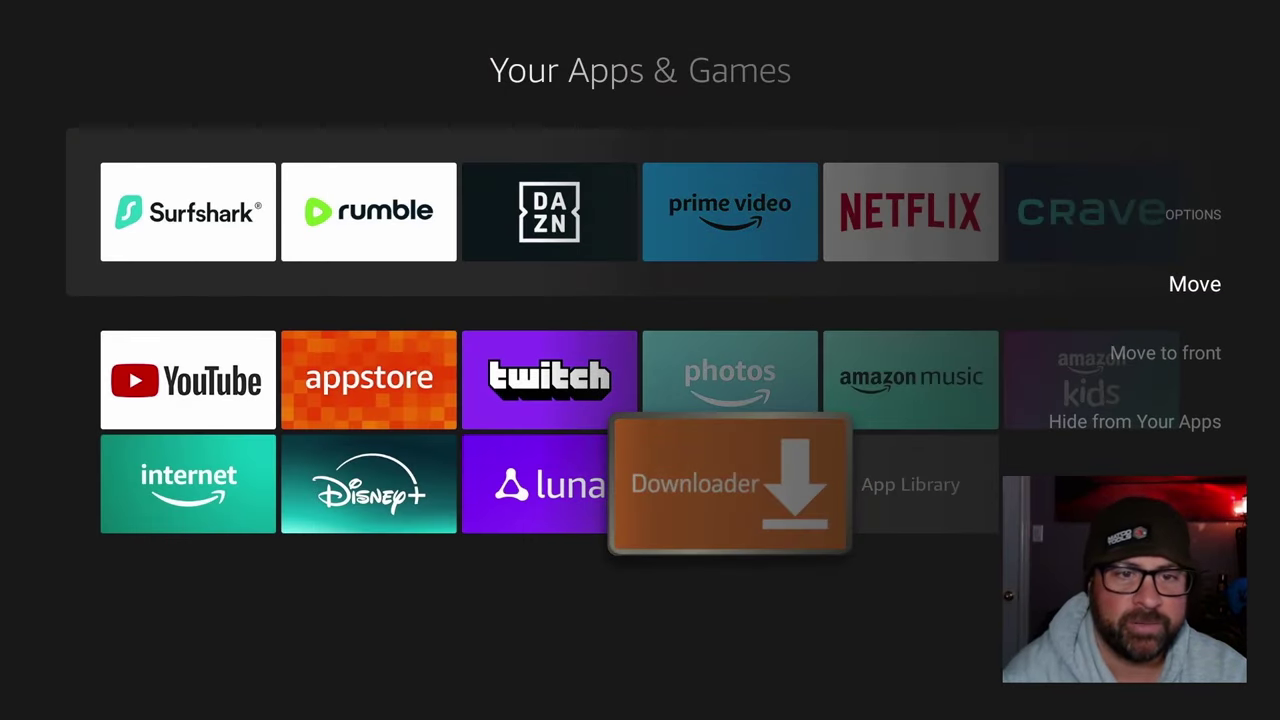
key("Return")
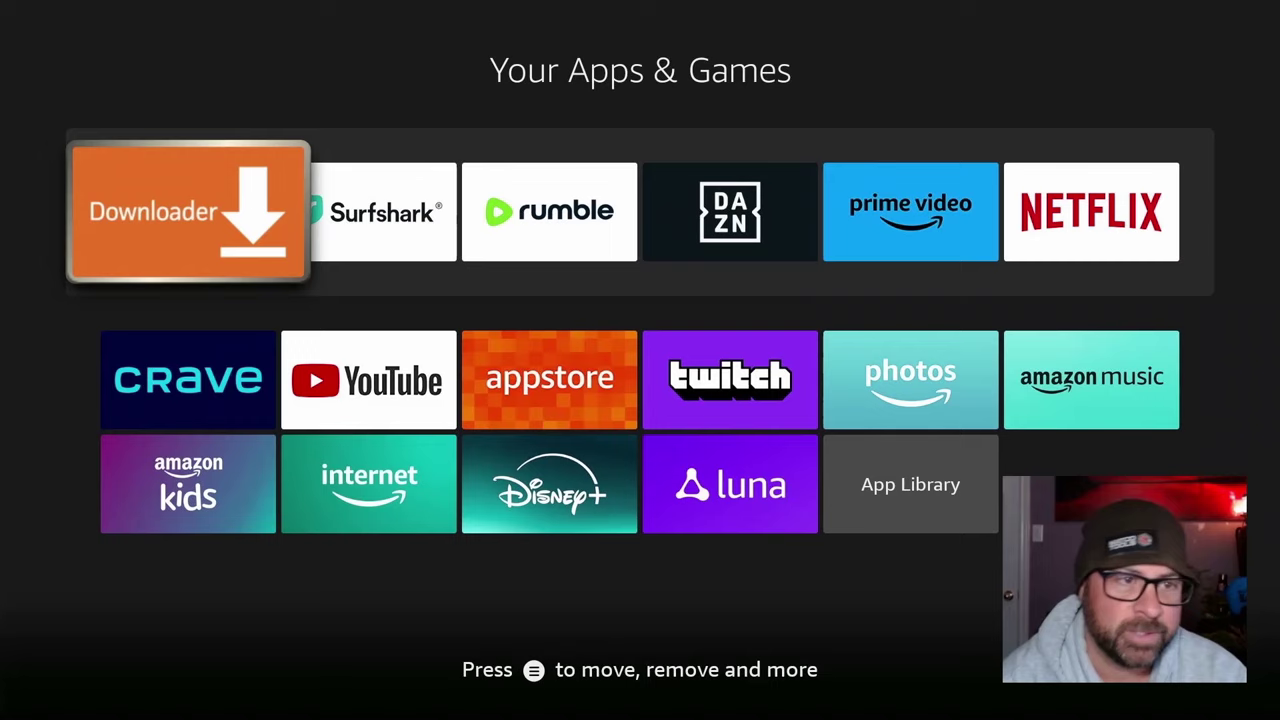
key("Home")
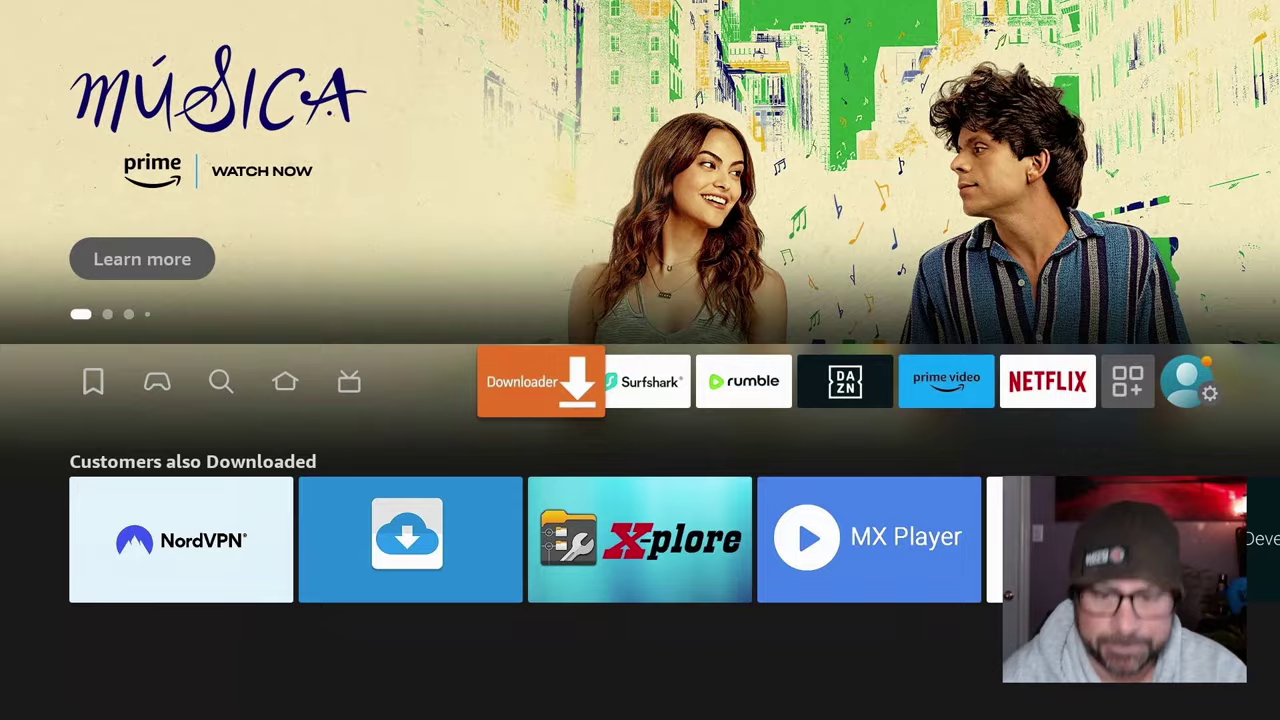
Launch the Downloader app and dismiss its startup prompts, including the Quick Start Guide
key("Return")
key("Return")
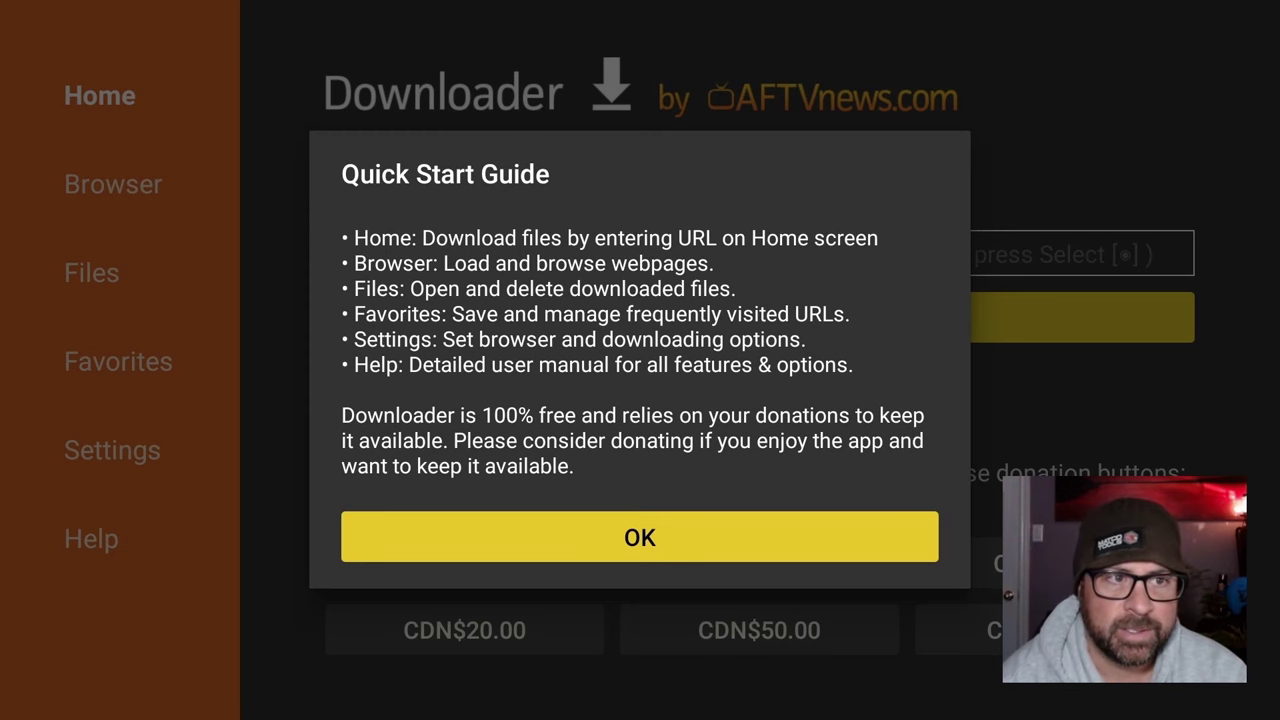
key("Return")
Enter the code 370178 as the URL or search term on Downloader's Home screen
key("Down")
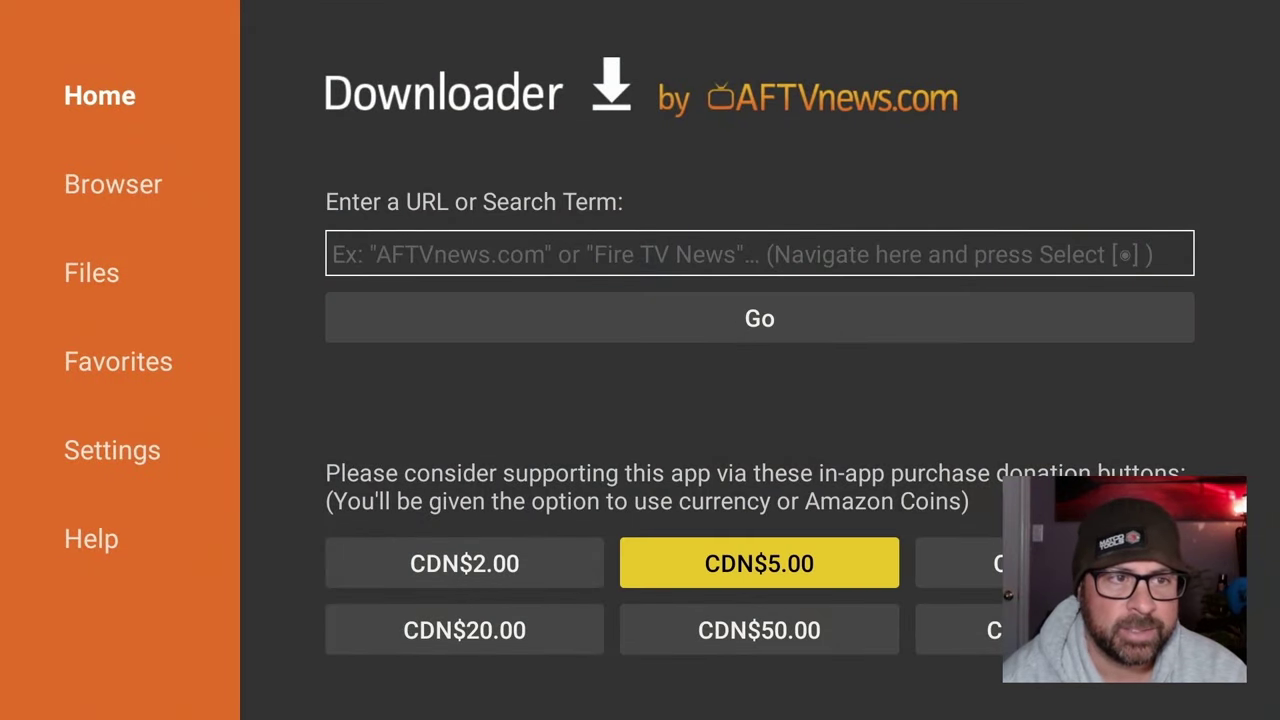
key("Up")
key("Up")
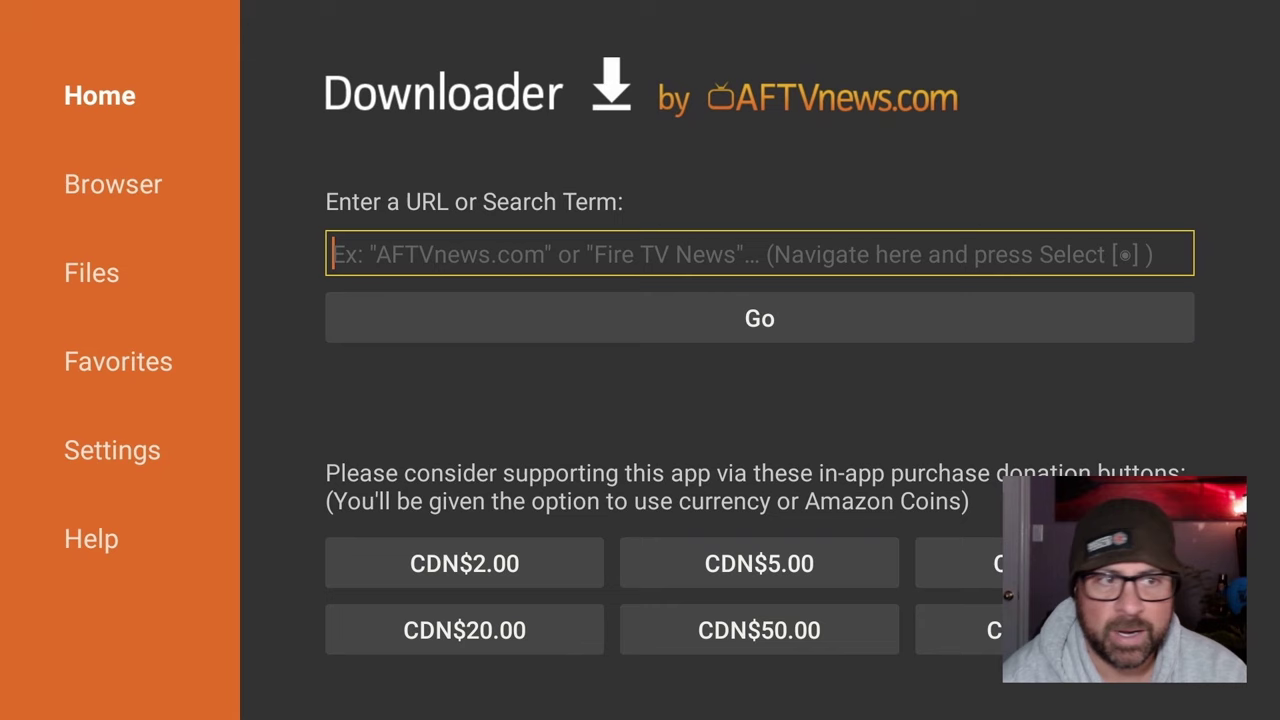
key("Return")
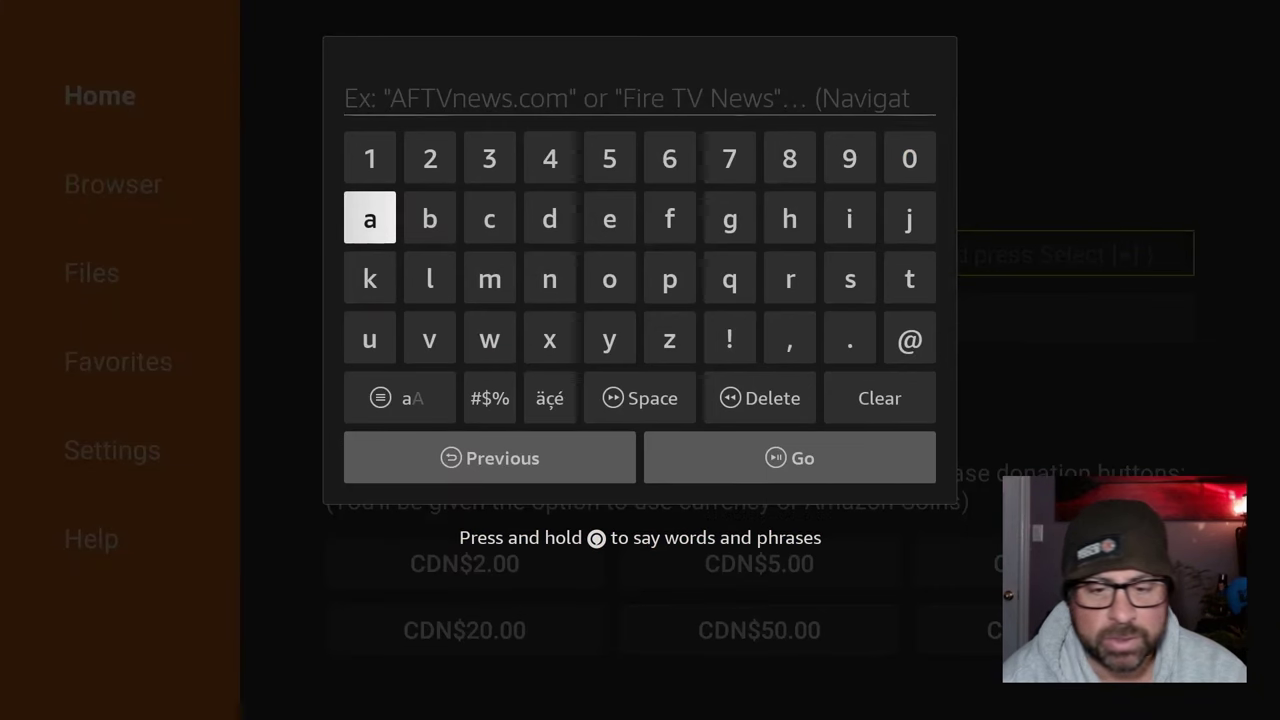
key("Right")
key("Right")
key("Up")
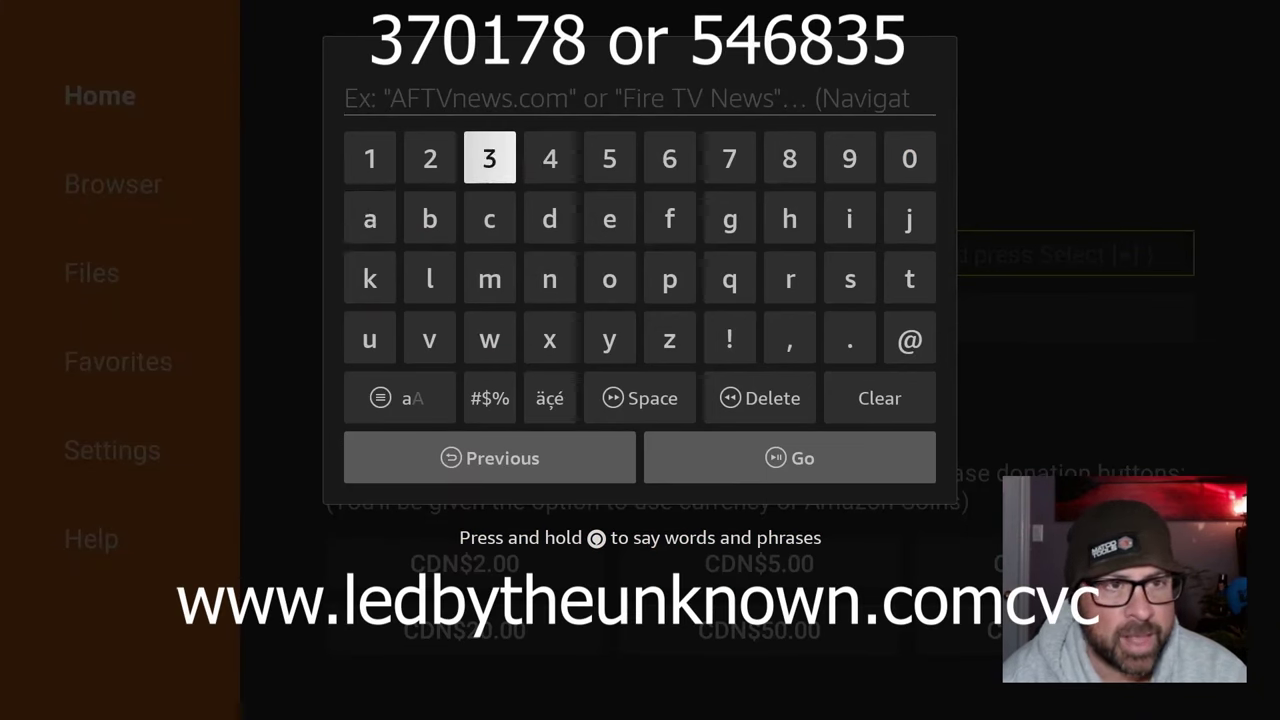
key("Return")
key("Right")
key("Right")
key("Right")
key("Right")
key("Return")
key("Right")
key("Right")
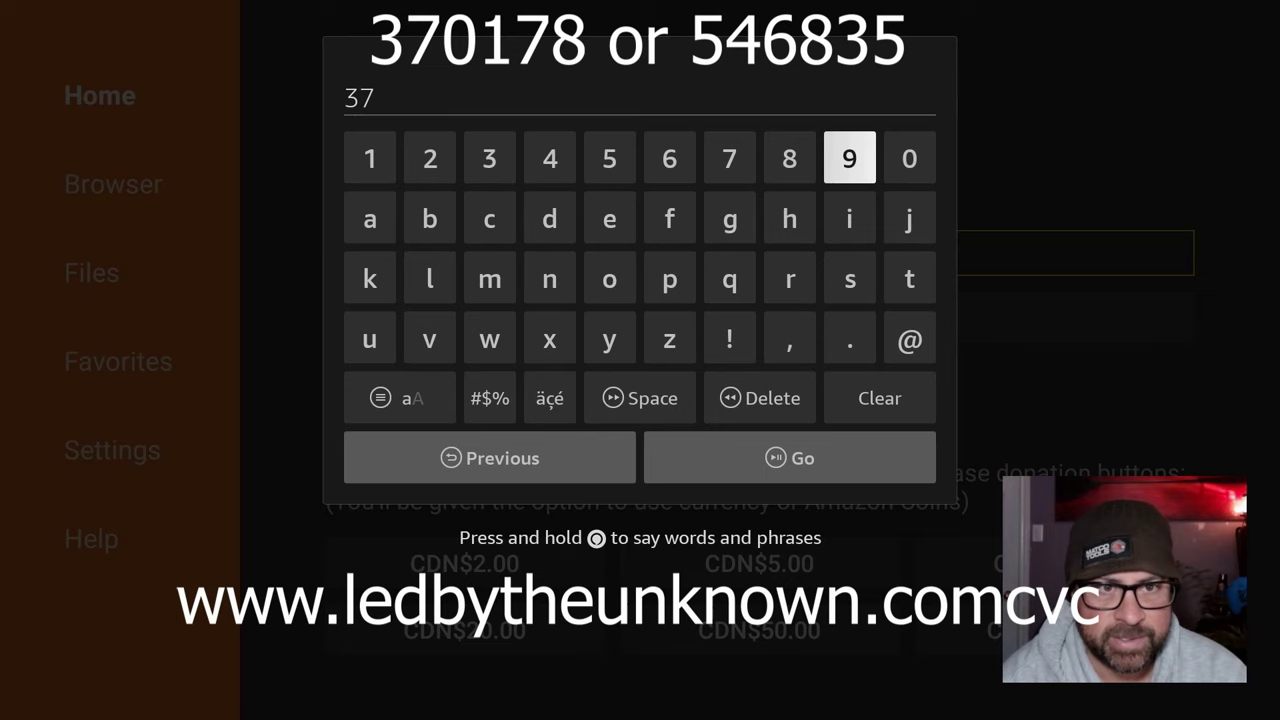
key("Right")
key("Return")
key("Left")
key("Left")
key("Left")
key("Left")
key("Left")
key("Left")
key("Left")
key("Left")
key("Left")
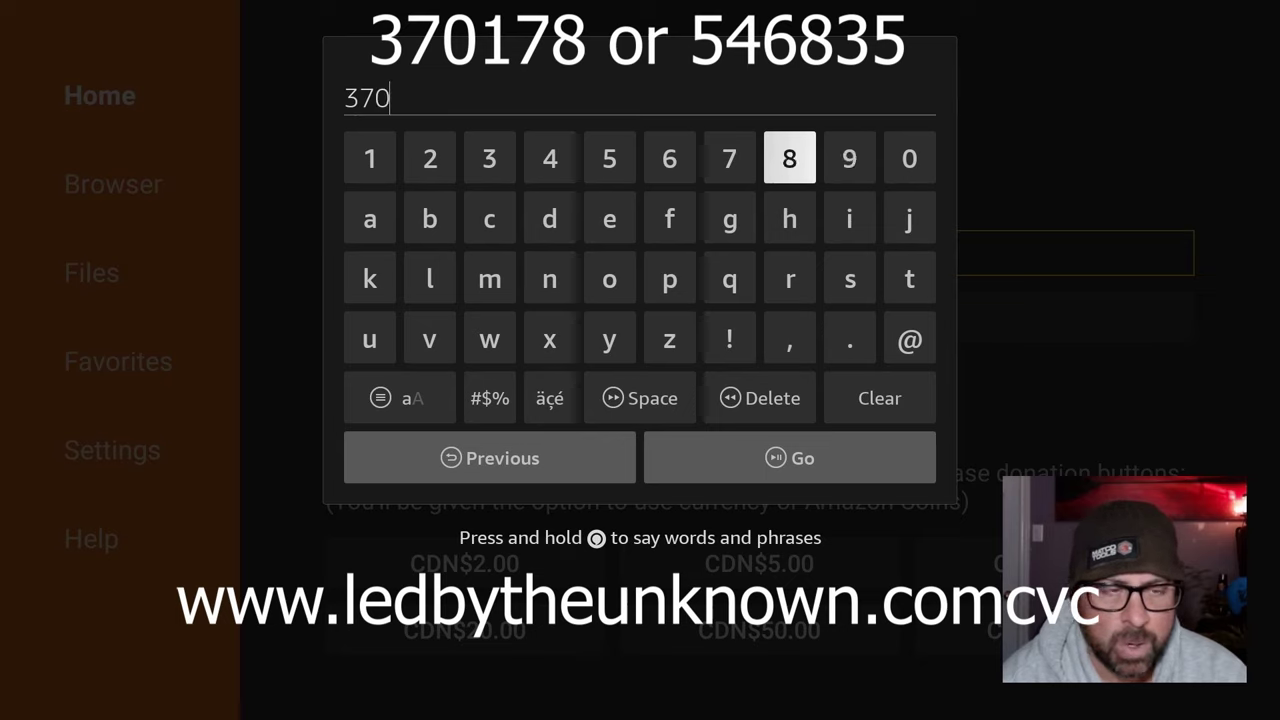
key("Return")
key("Right")
key("Right")
key("Right")
key("Right")
key("Right")
key("Right")
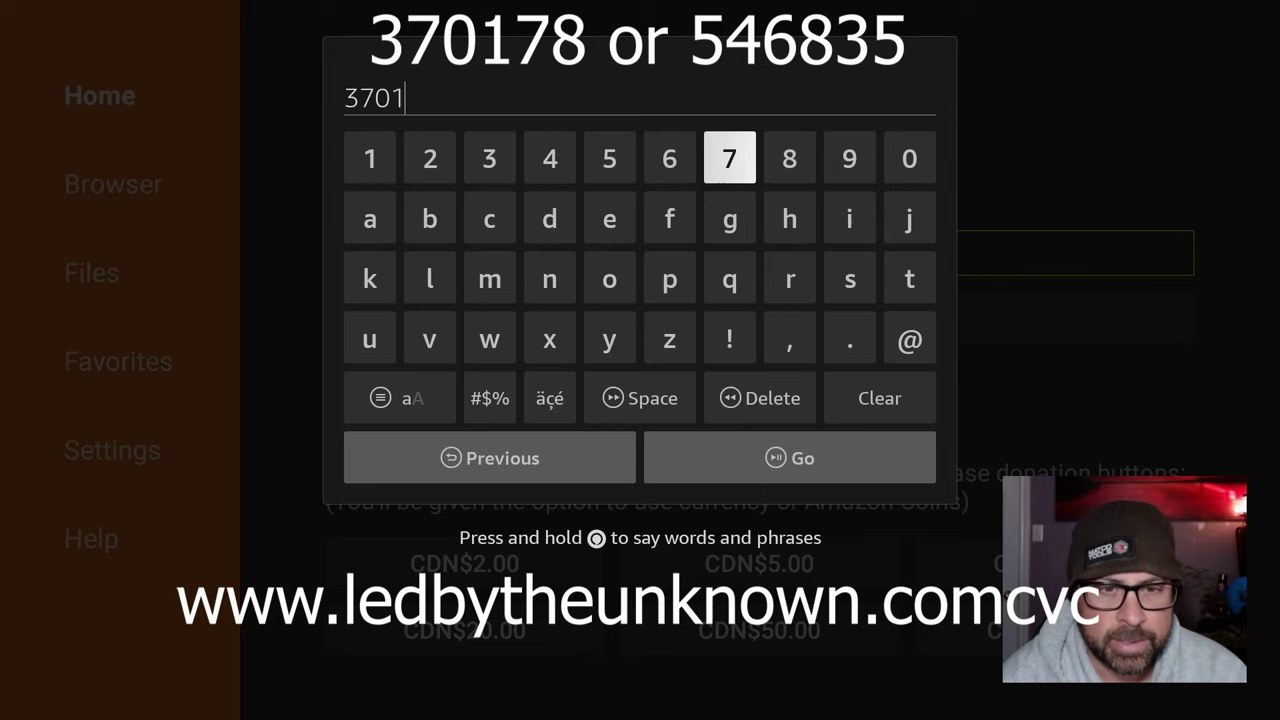
key("Return")
key("Right")
key("Return")
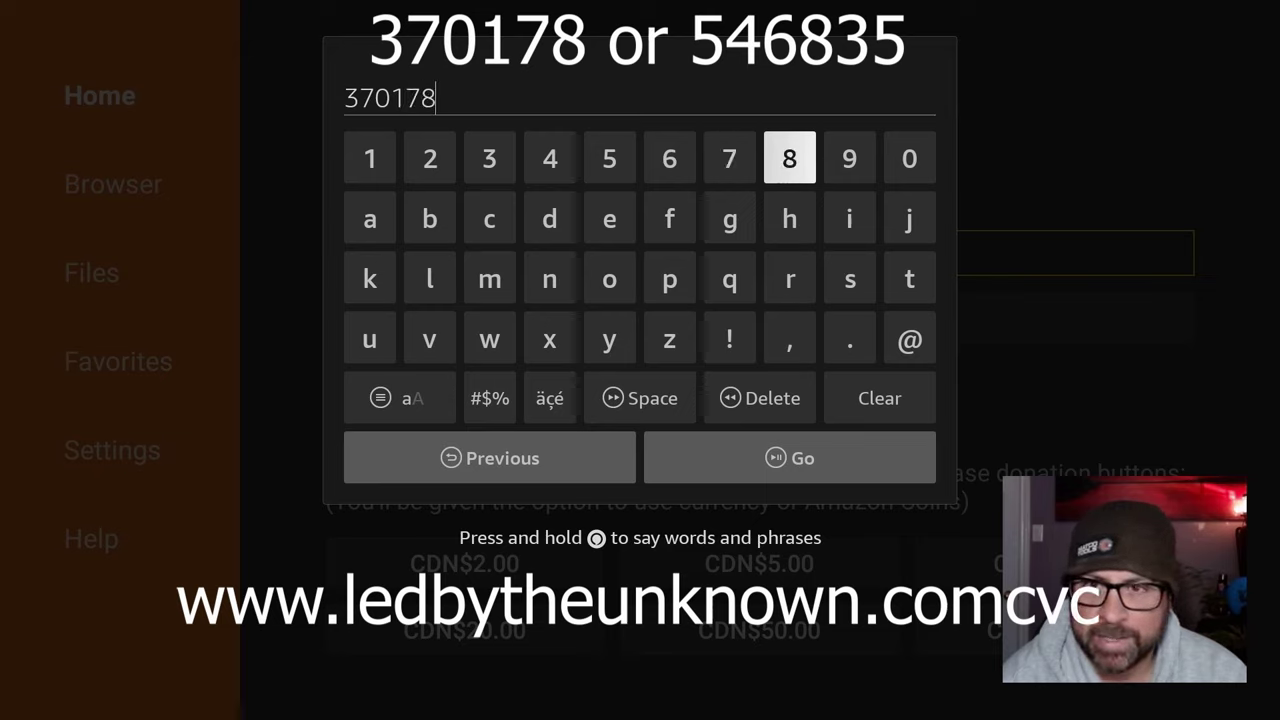
Submit the entered code to load its downloads page in the built-in browser
key("Down")
key("Down")
key("Down")
key("Down")
key("Down")
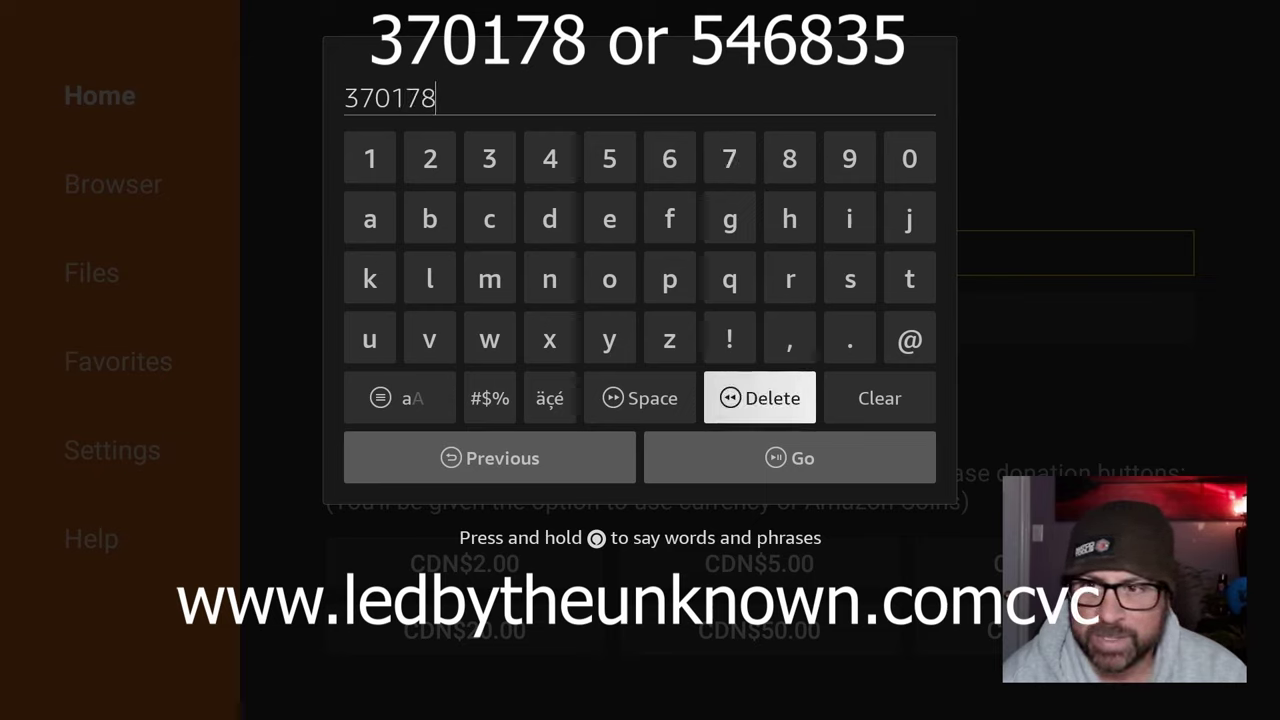
key("Return")
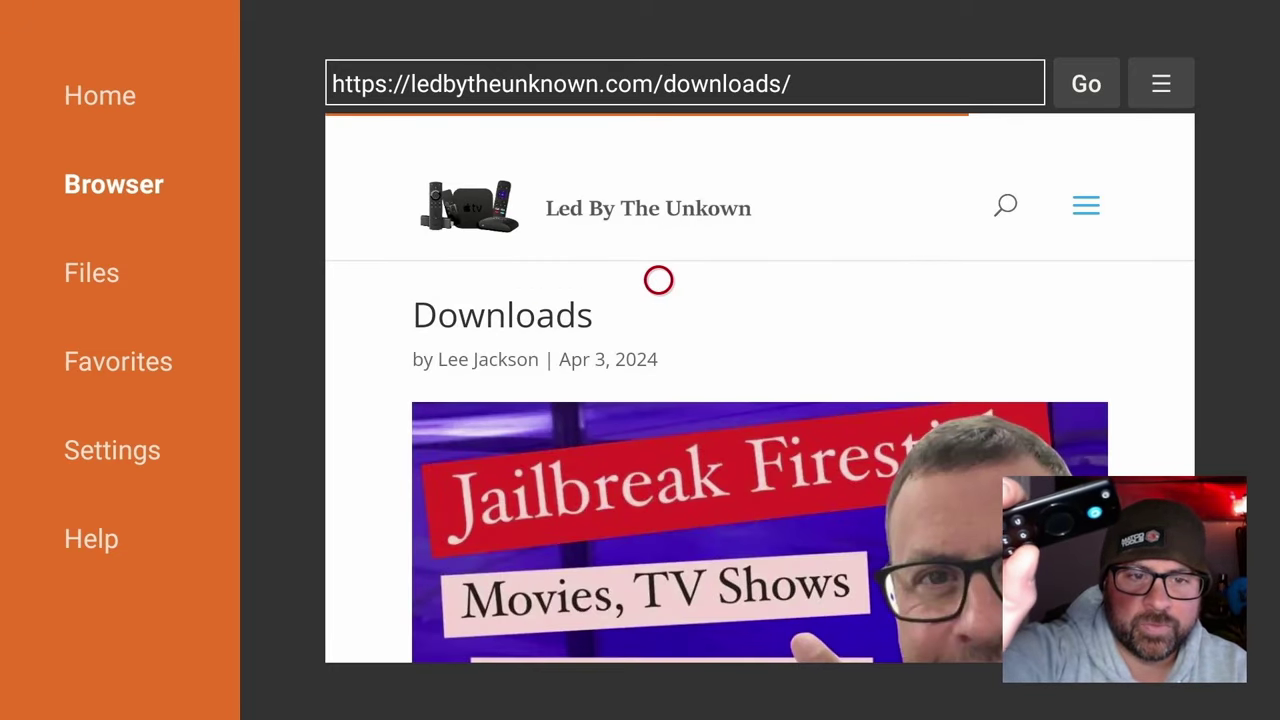
Add the current downloads page to the favorites, keeping the name "Downloads -" and its suggested URL
key("Menu")
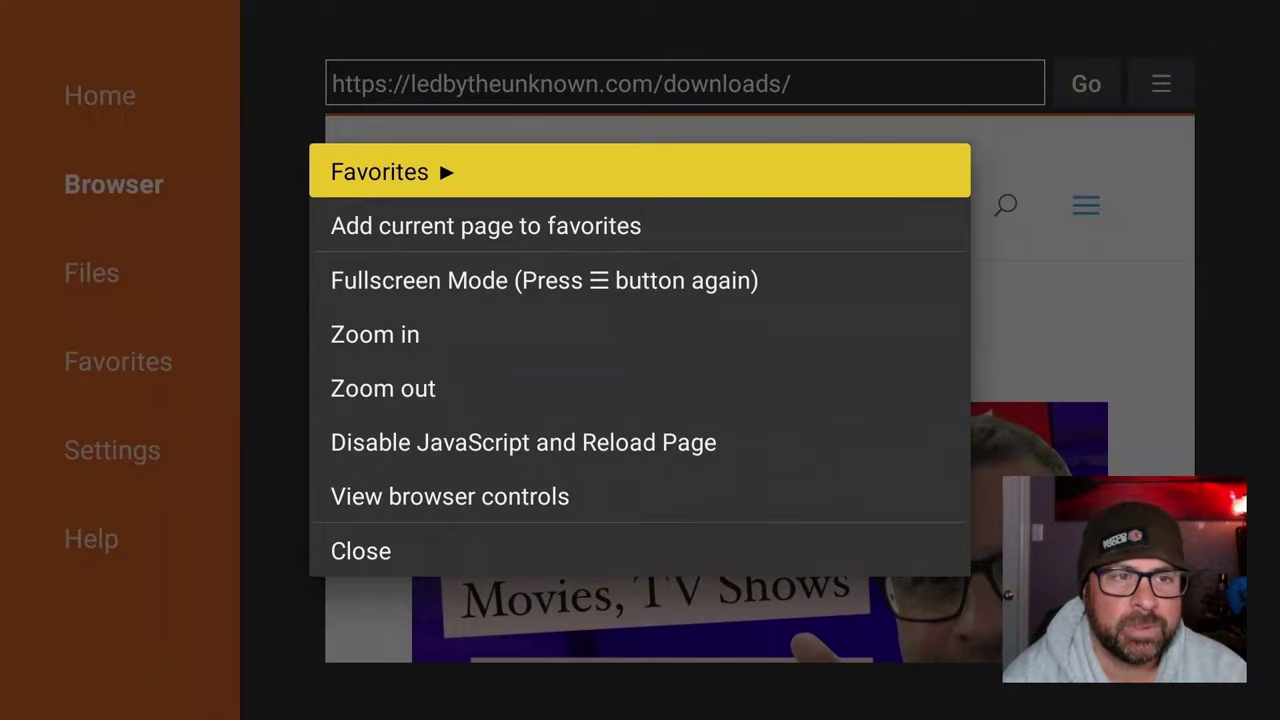
key("Down")
key("Return")
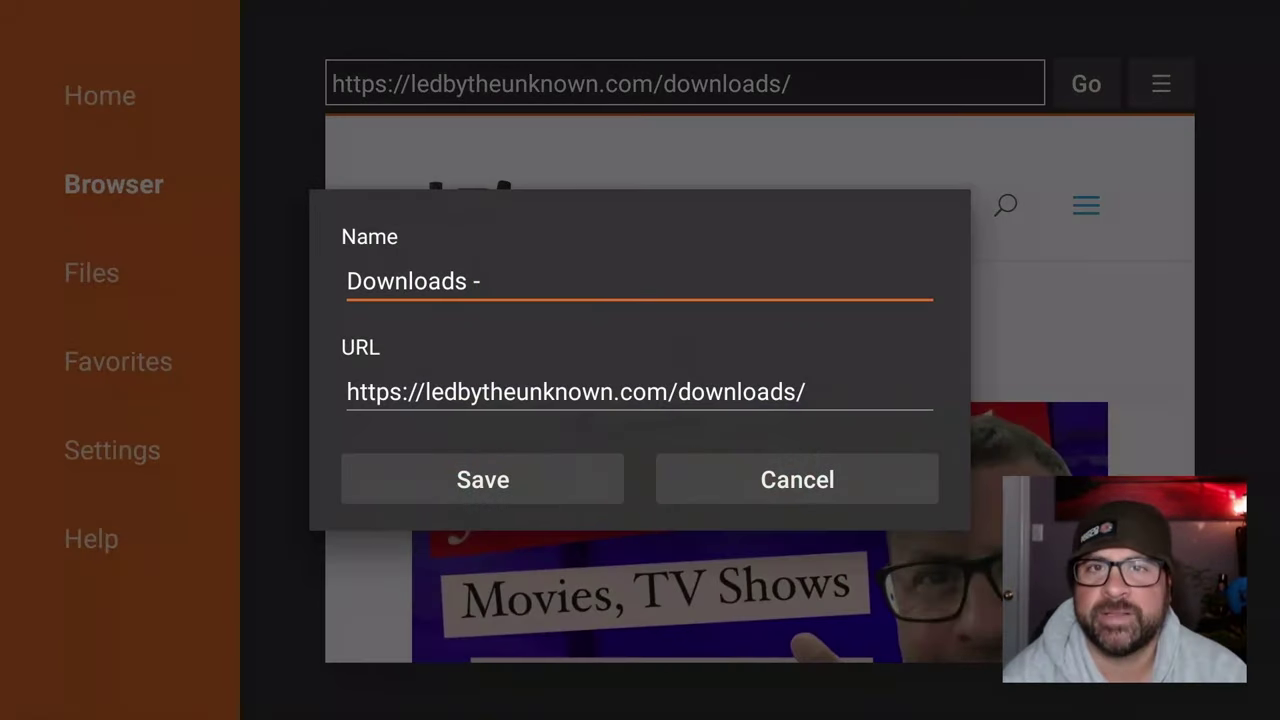
key("Down")
key("Down")
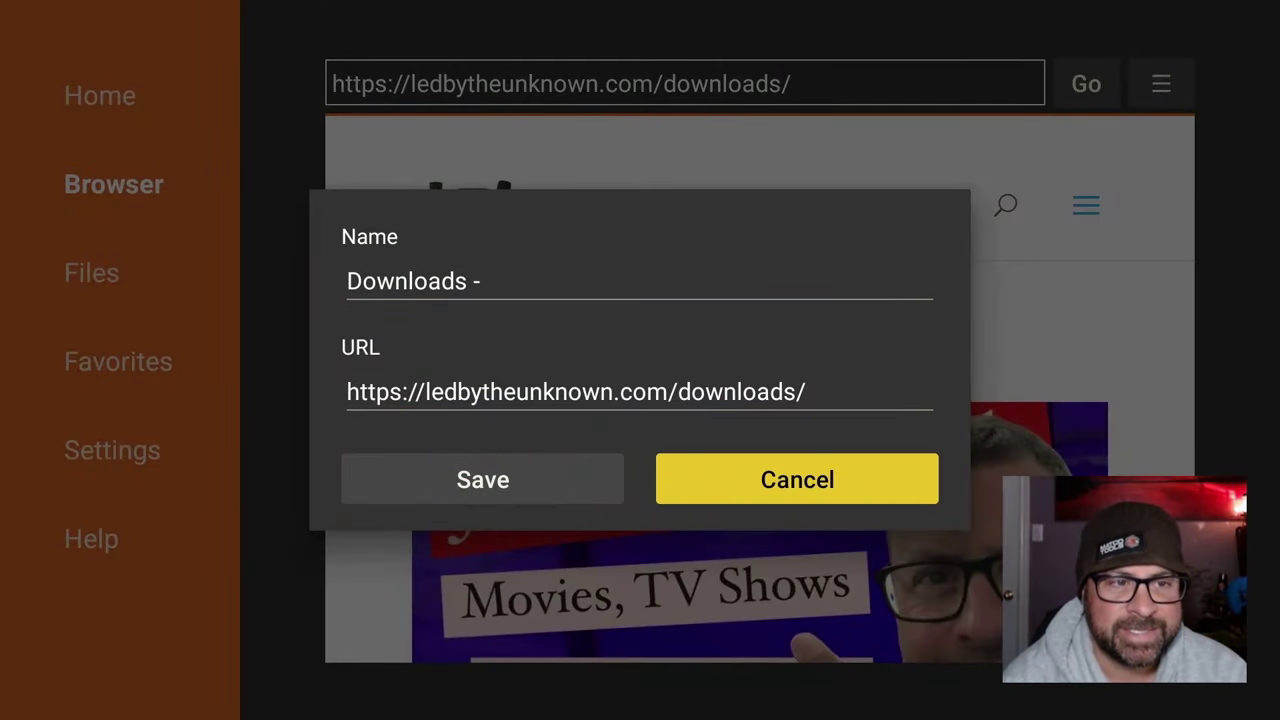
key("Left")
key("Return")
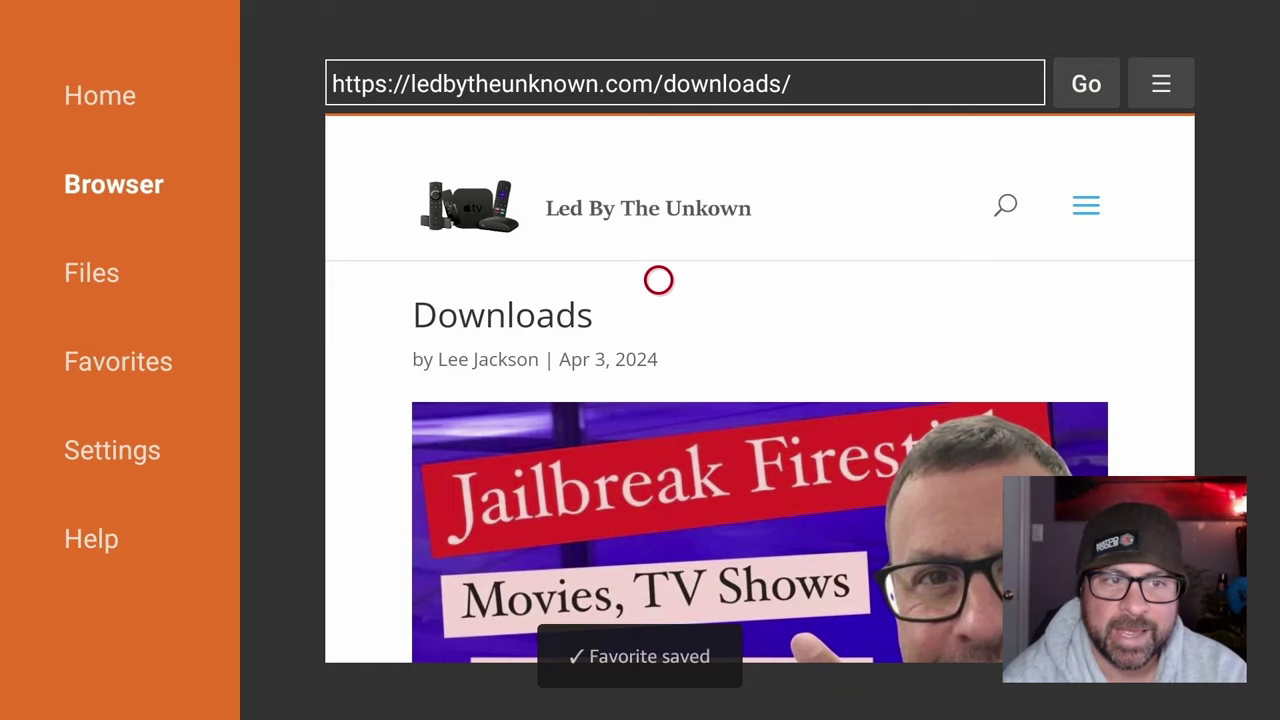
Load the saved "Downloads -" page from the favorites and dismiss the e-mail sign-up pop-up that covers its app list
key("Left")
key("Left")
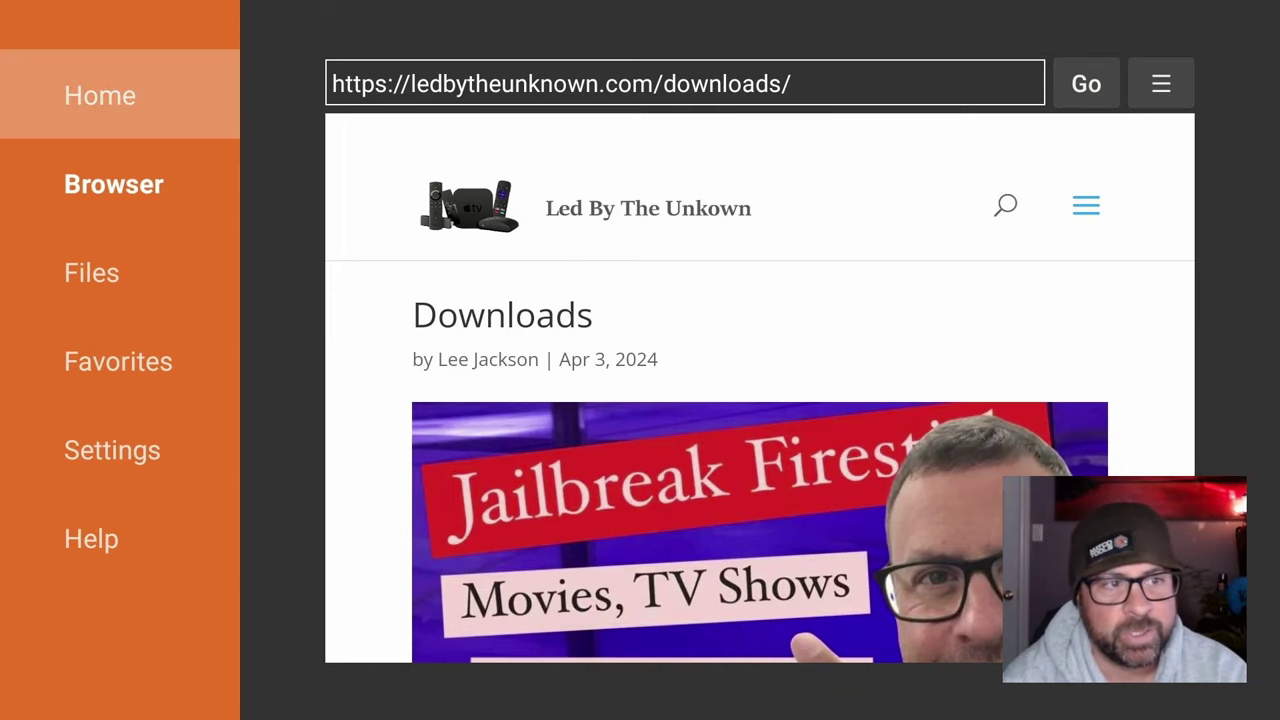
key("Down")
key("Down")
key("Down")
key("Return")
key("Right")
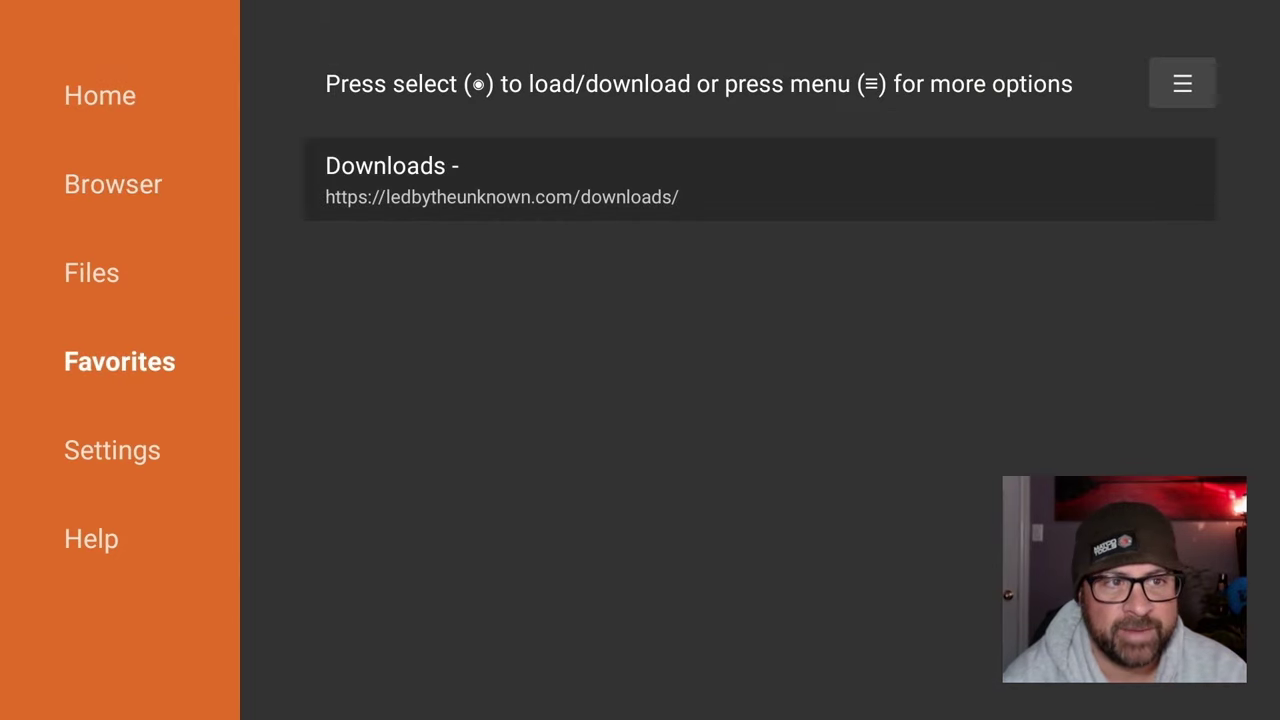
key("Return")
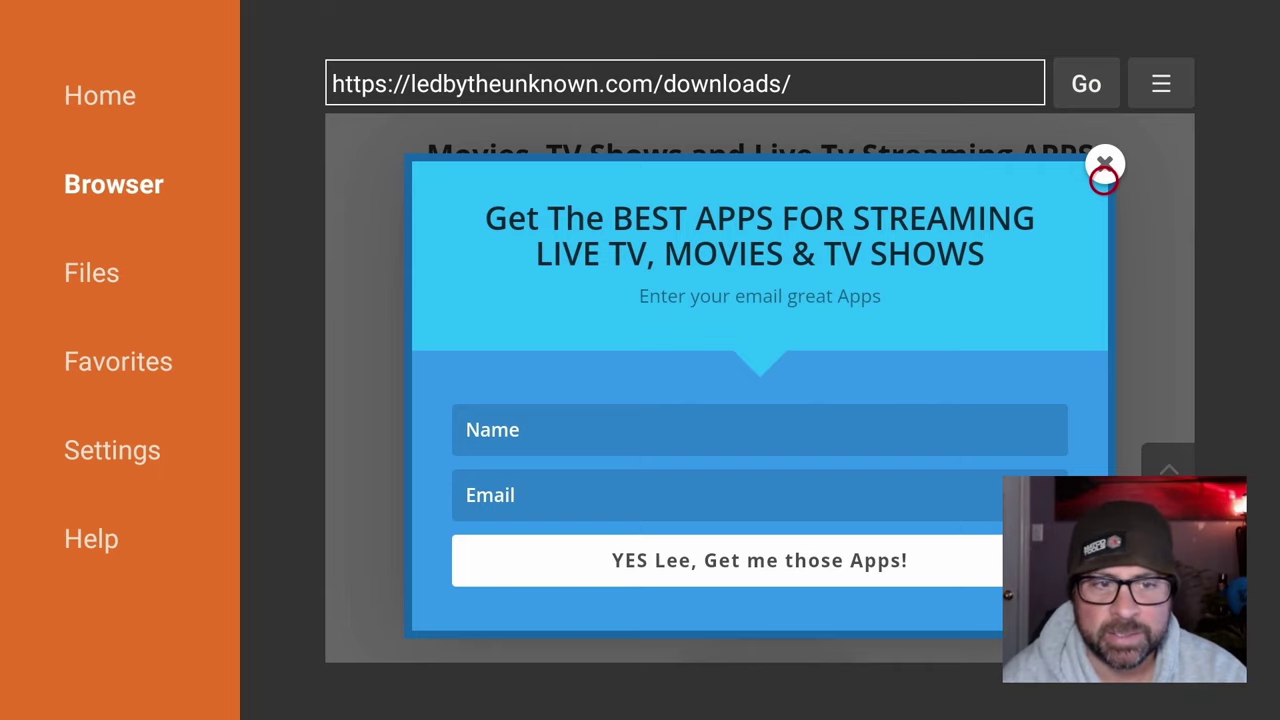
left_click(1104, 175)
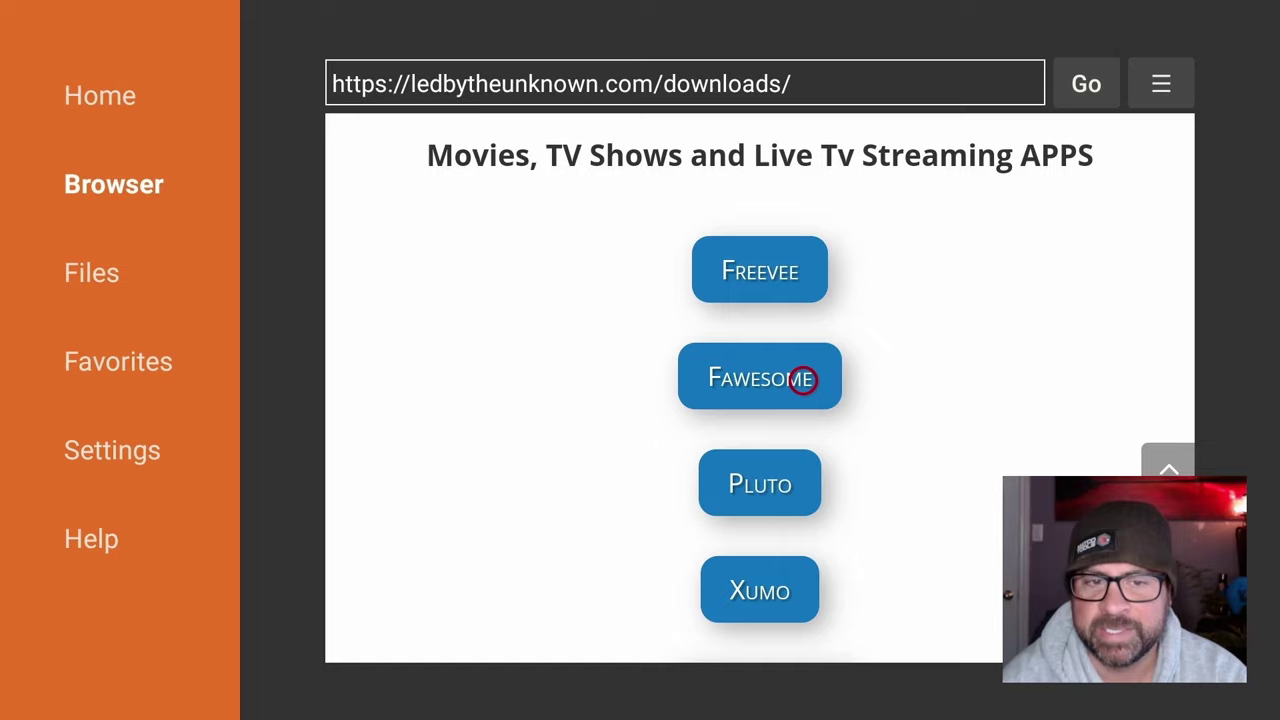
Download Fawesome from the streaming apps list, install it, and finish the installer without opening the app
left_click(780, 378)
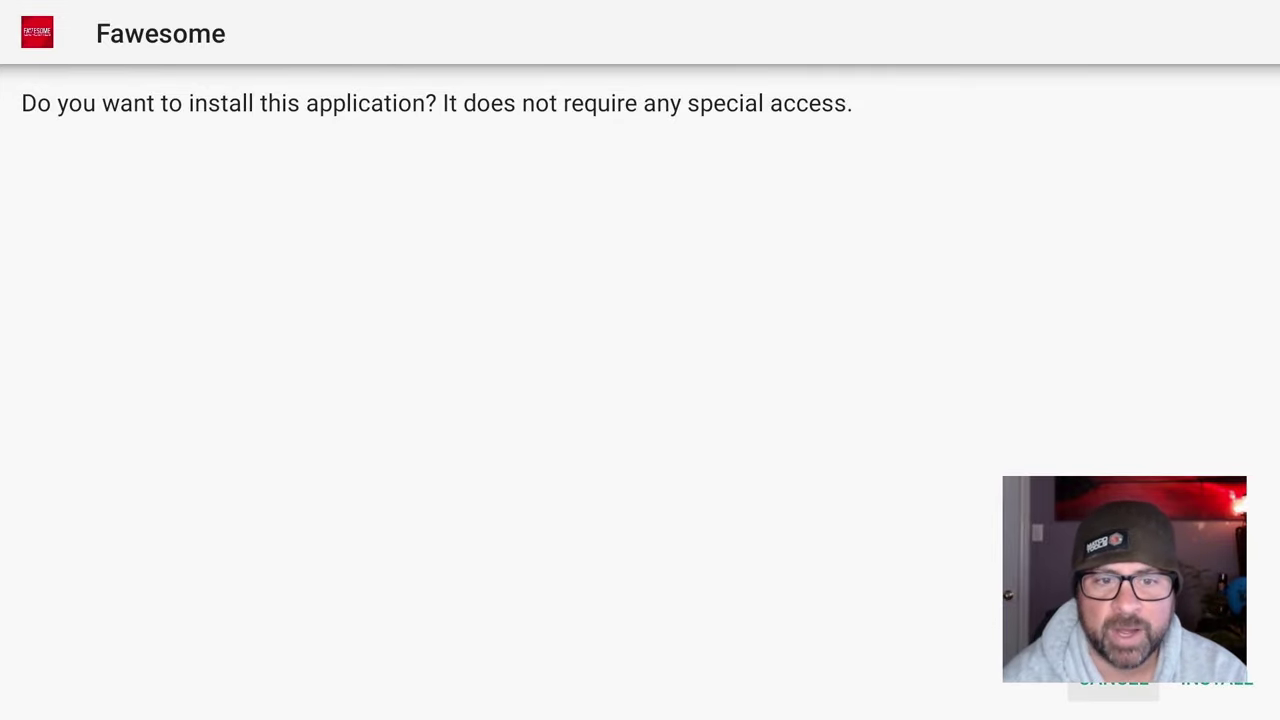
key("Right")
key("Return")
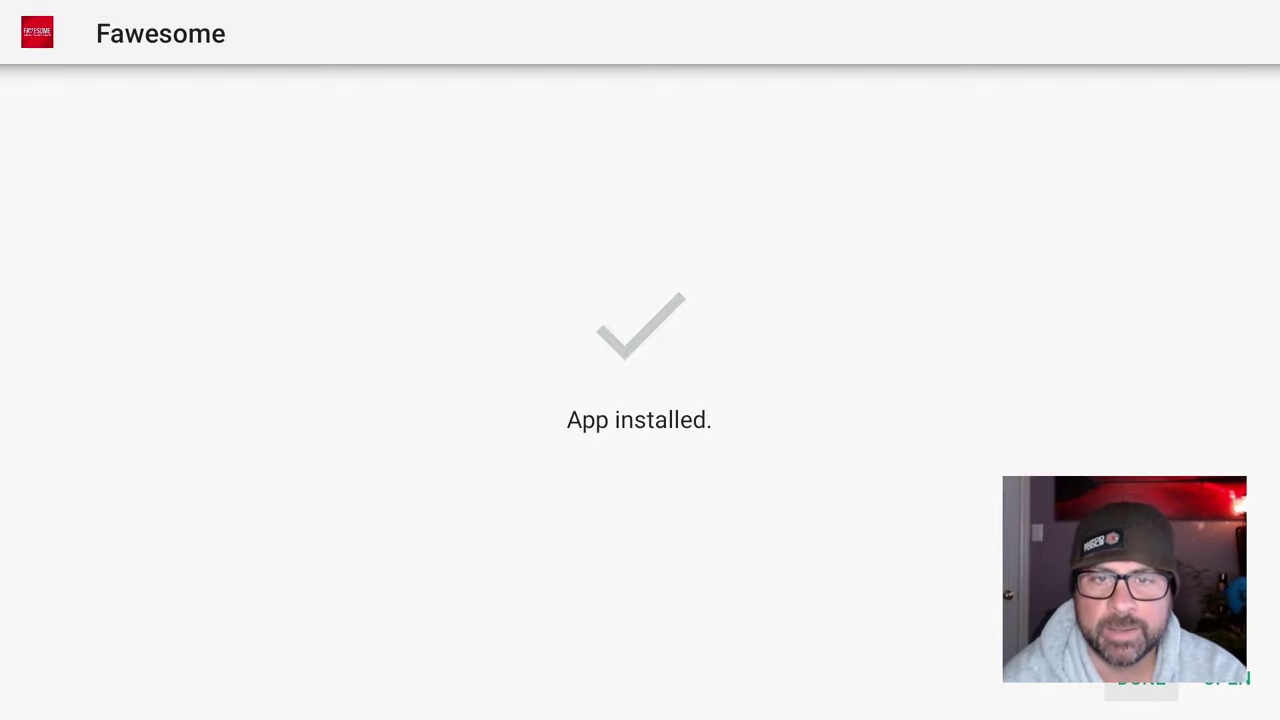
key("Return")
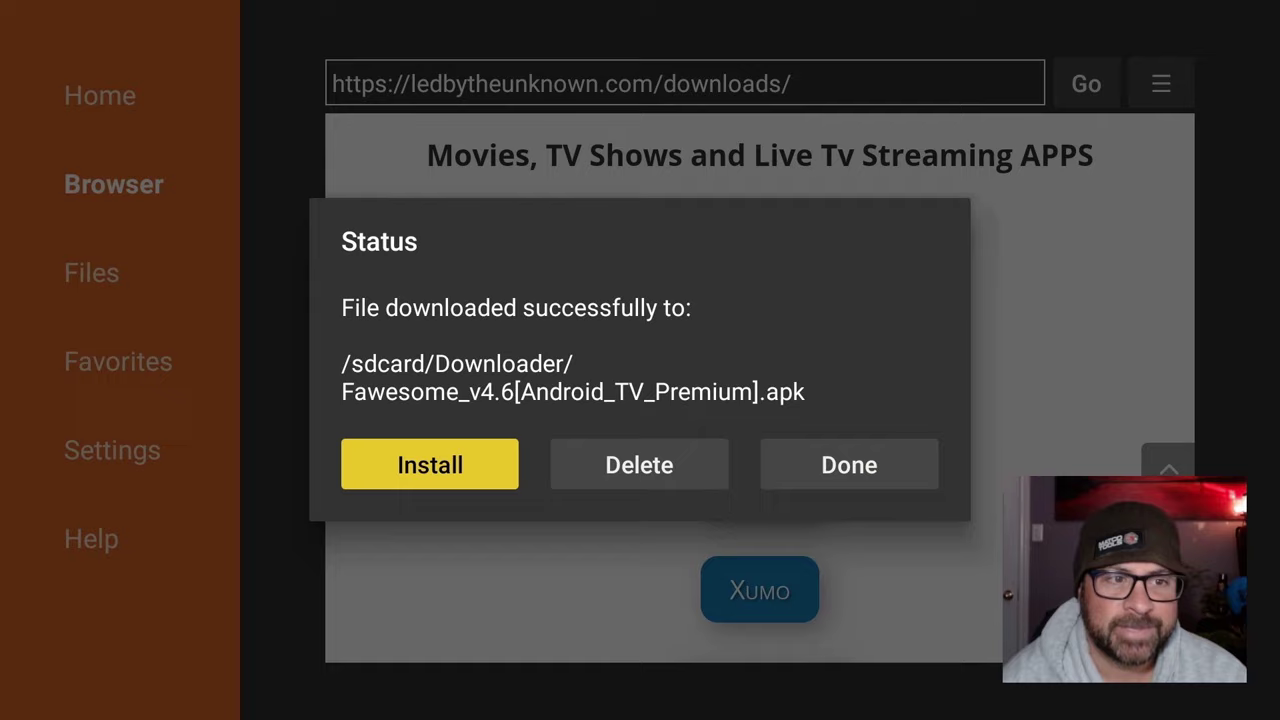
Delete the downloaded Fawesome_v4.6[Android_TV_Premium].apk file and confirm the deletion
key("Right")
key("Return")
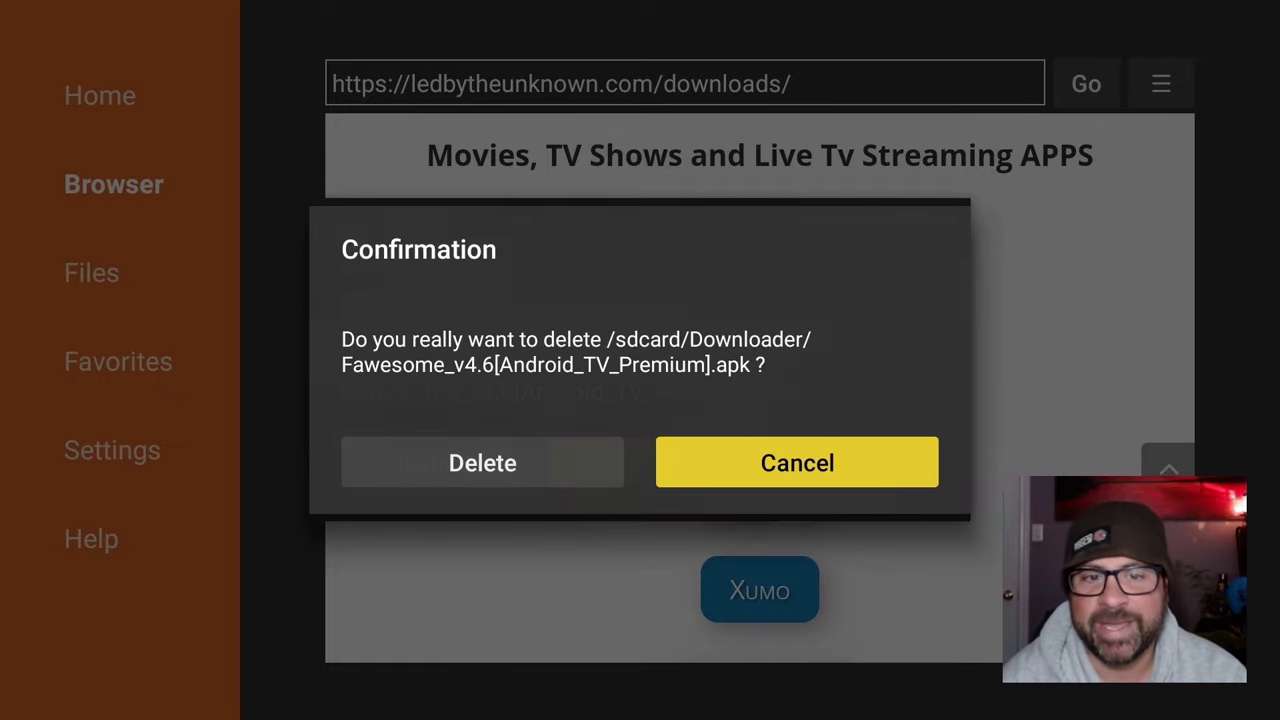
key("Left")
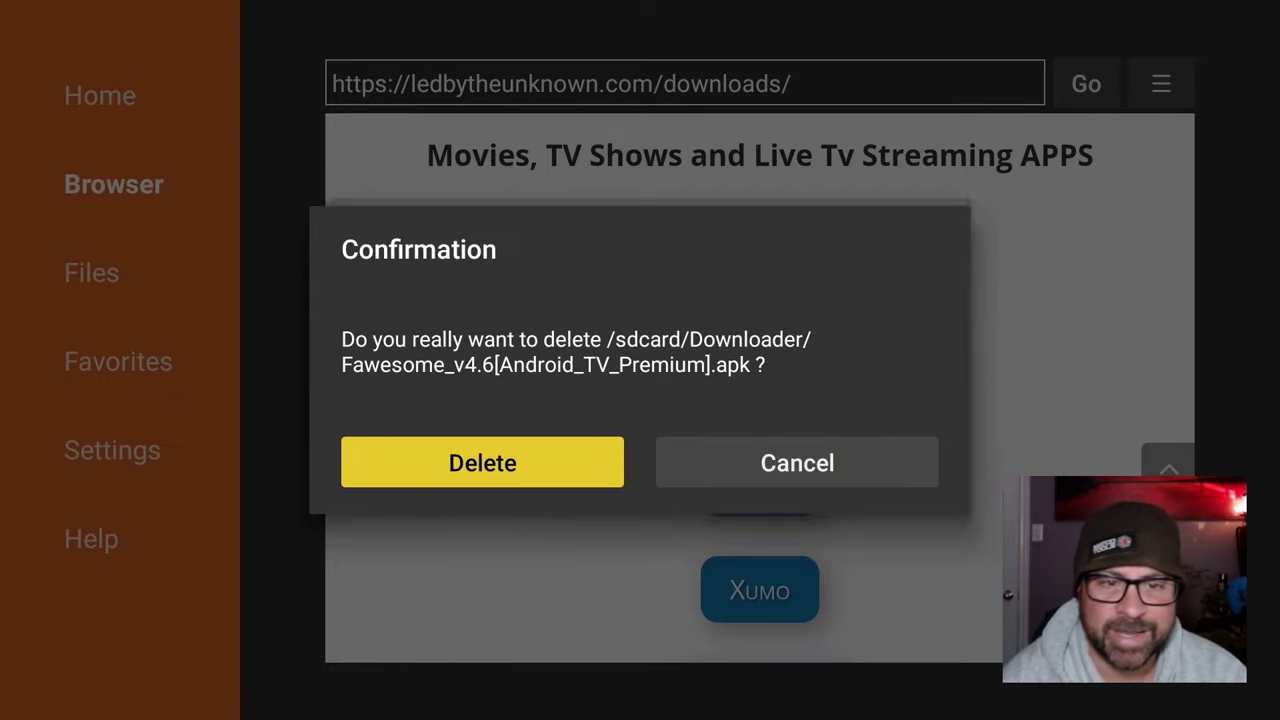
key("Return")
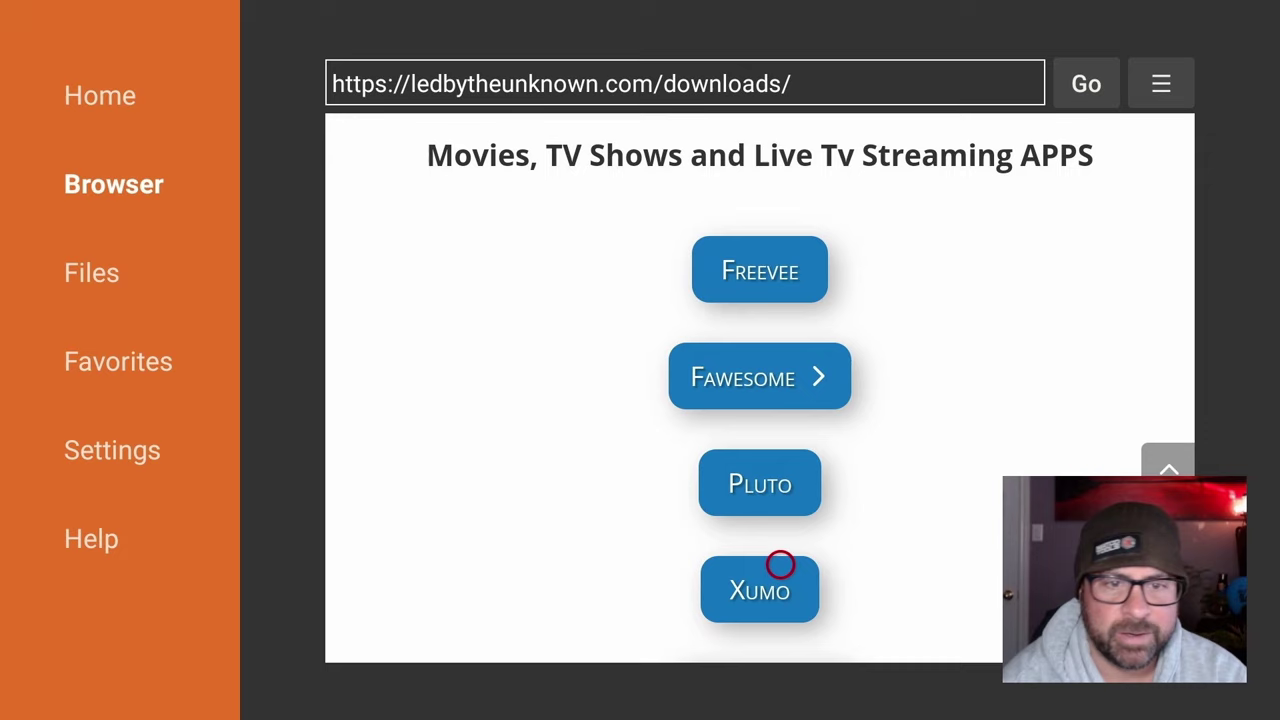
Open the Xumo page, download the "Xumo TV - Amazon / Android Device" version, and install it without opening the app
left_click(780, 566)
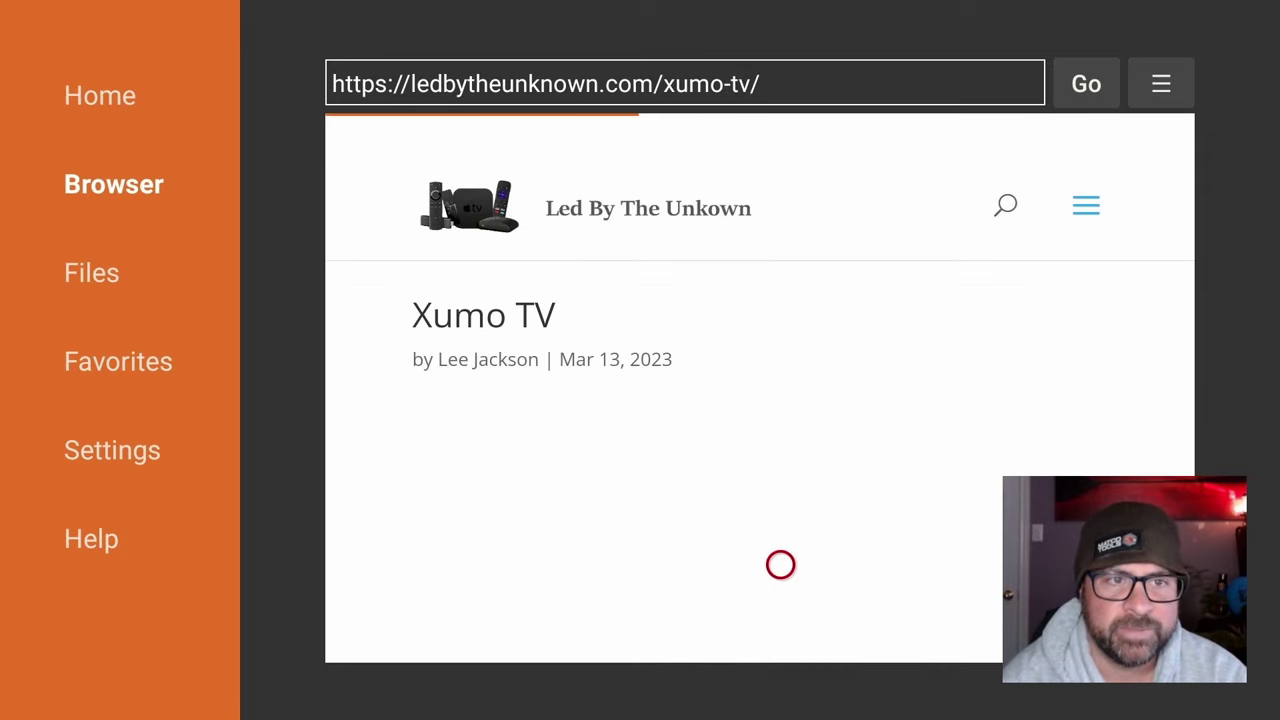
left_click(780, 566)
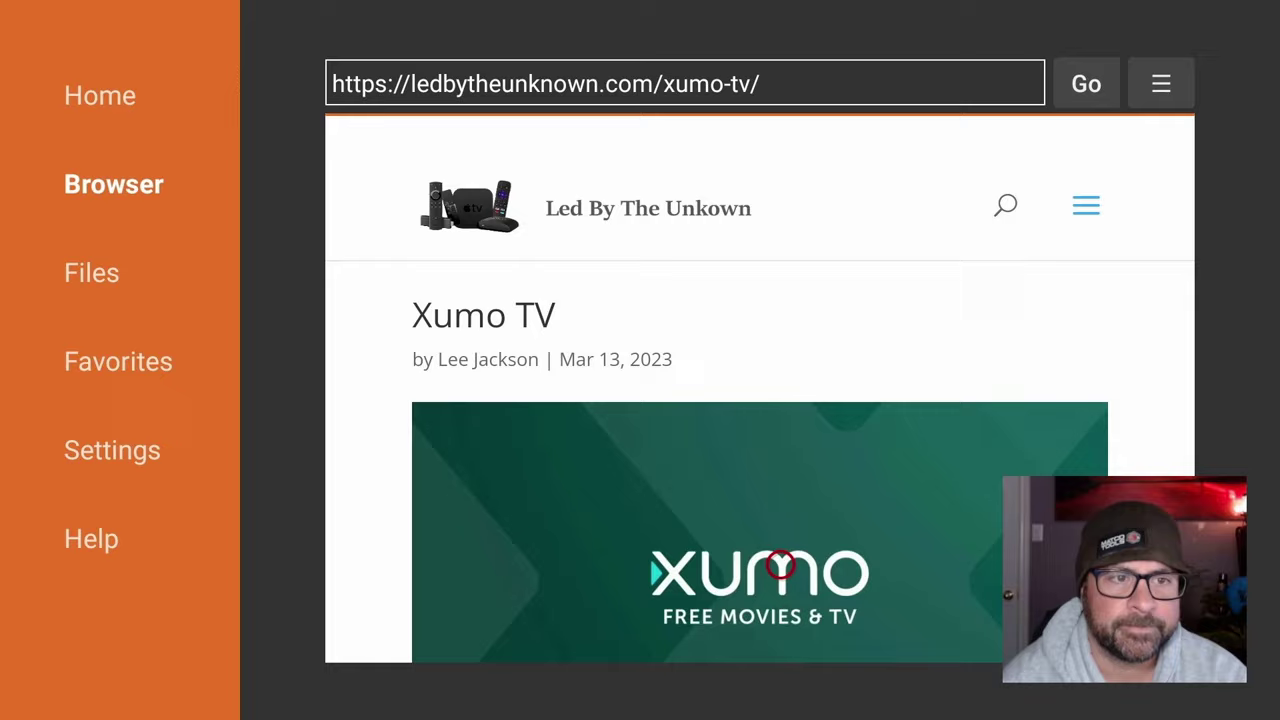
scroll(760, 390, "down", 15)
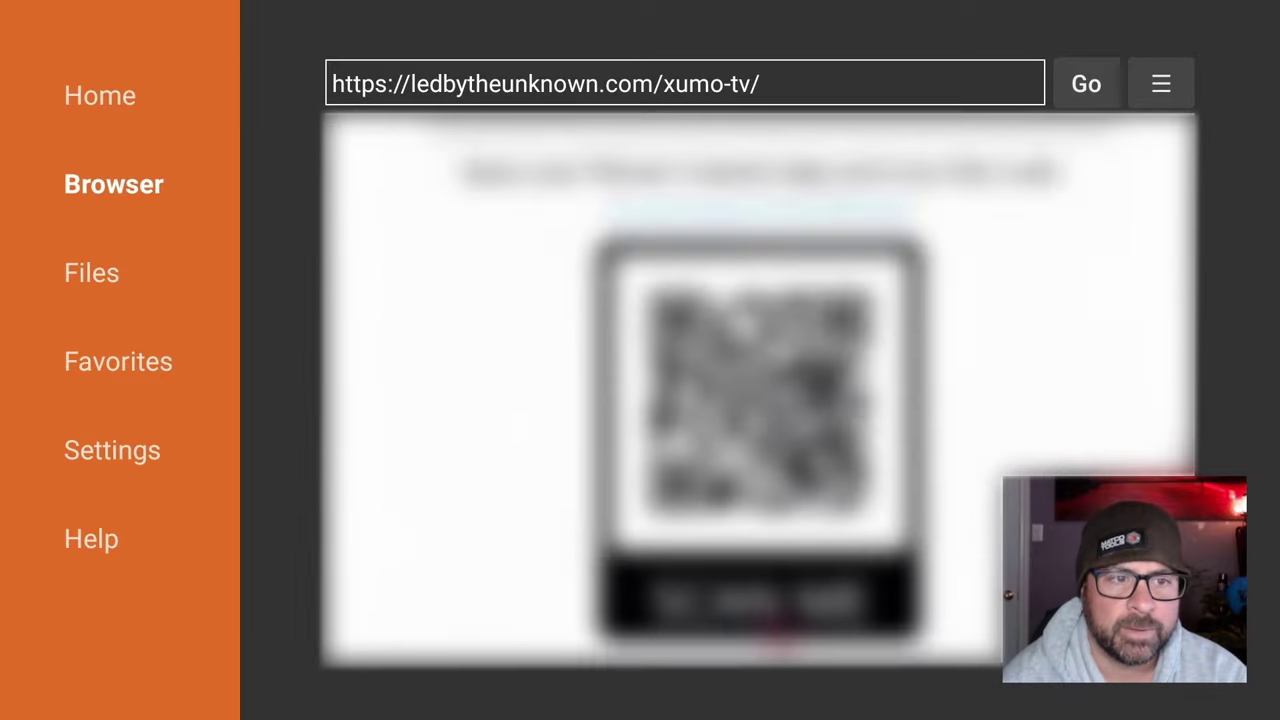
scroll(760, 390, "down", 10)
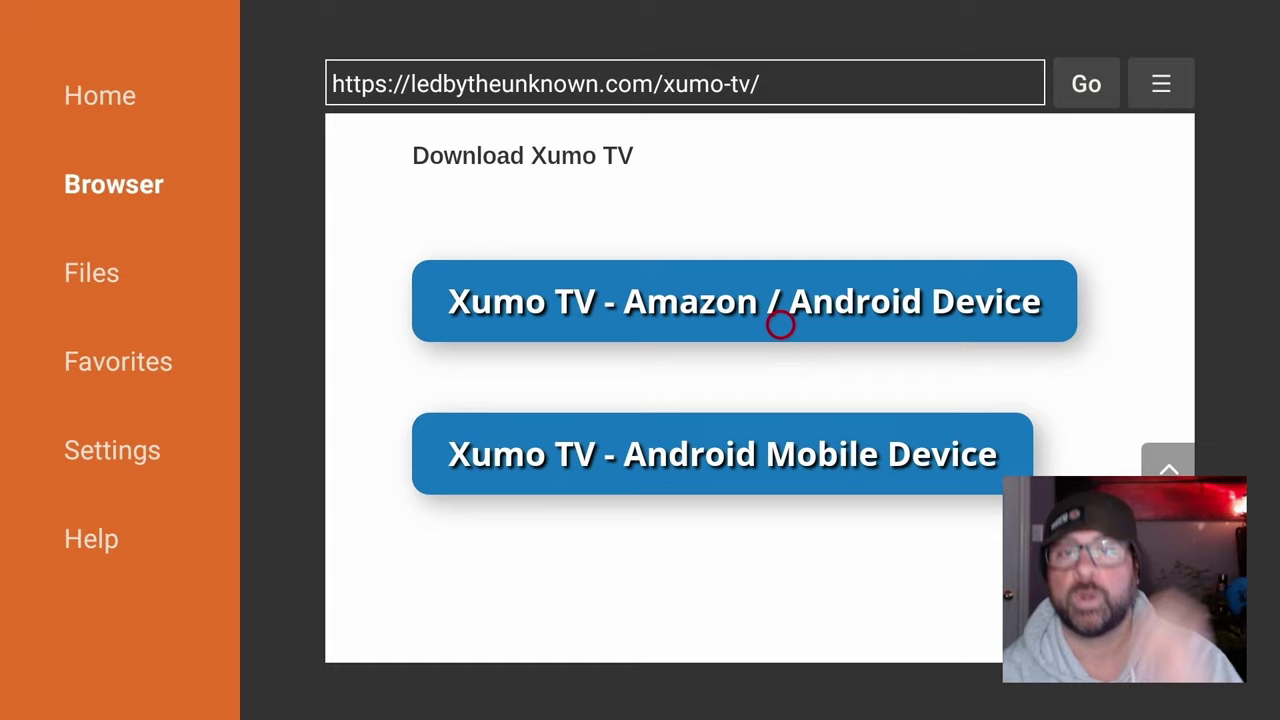
left_click(780, 325)
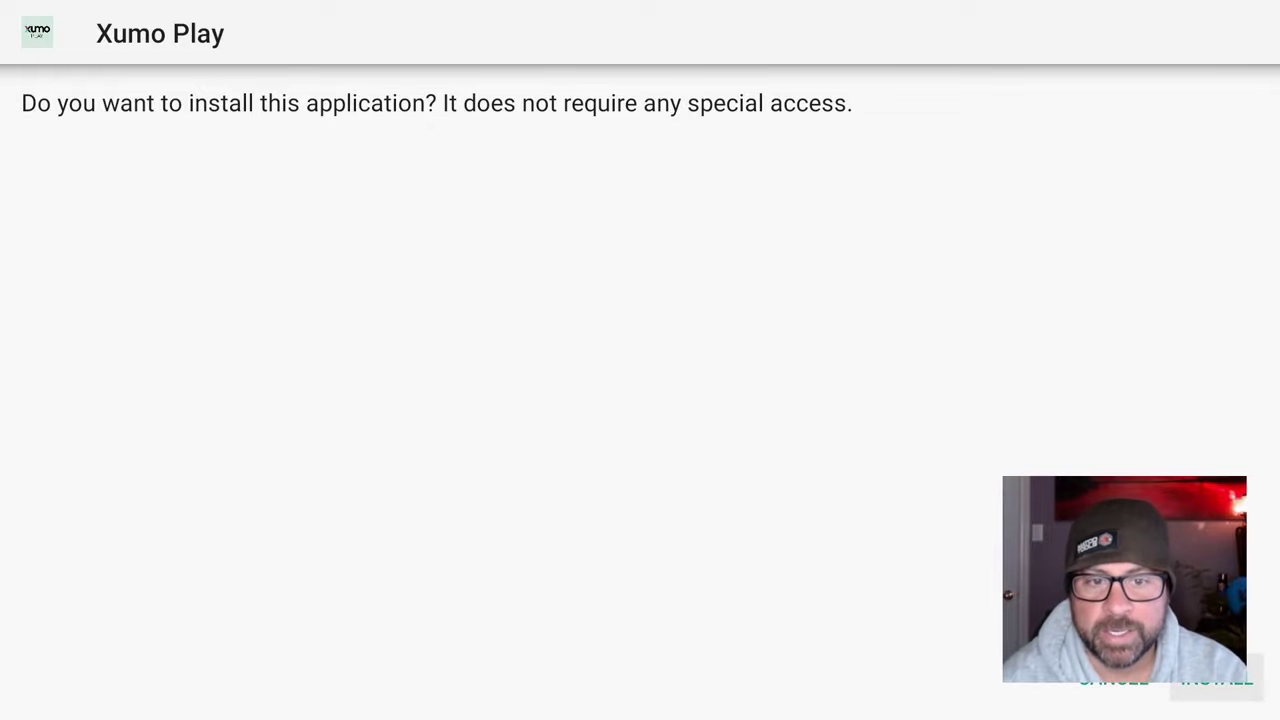
key("Return")
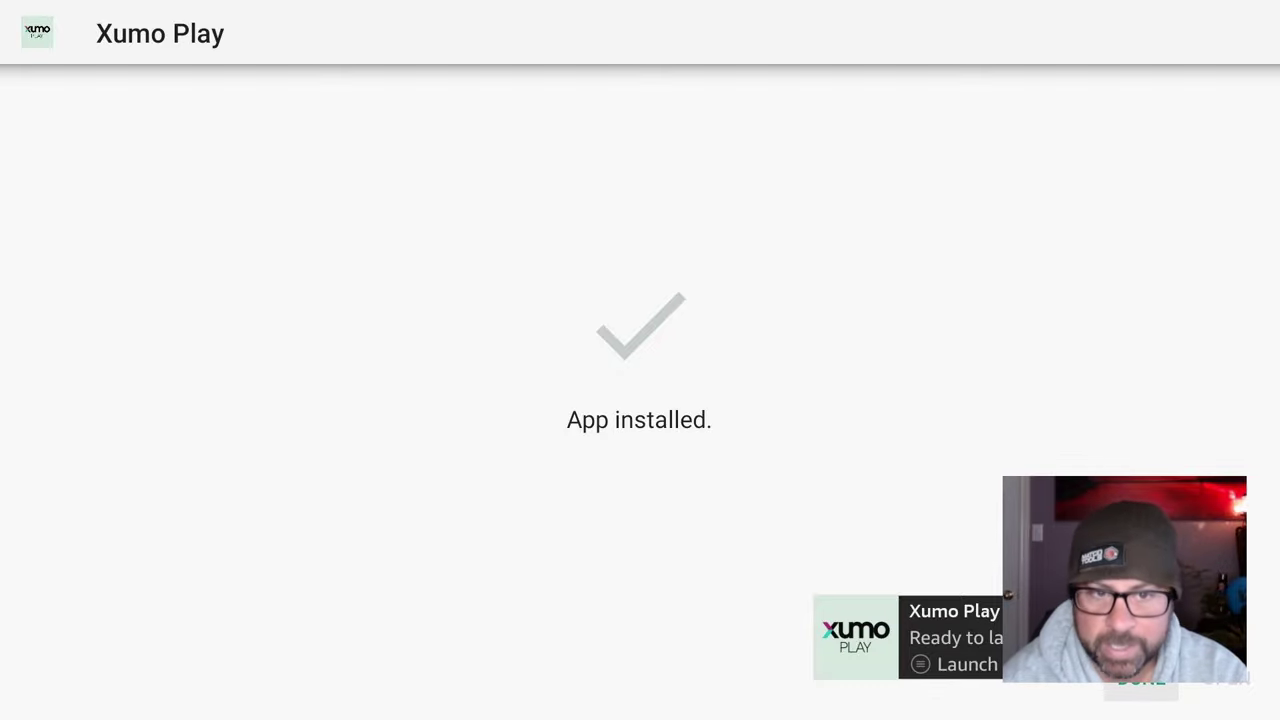
key("Return")
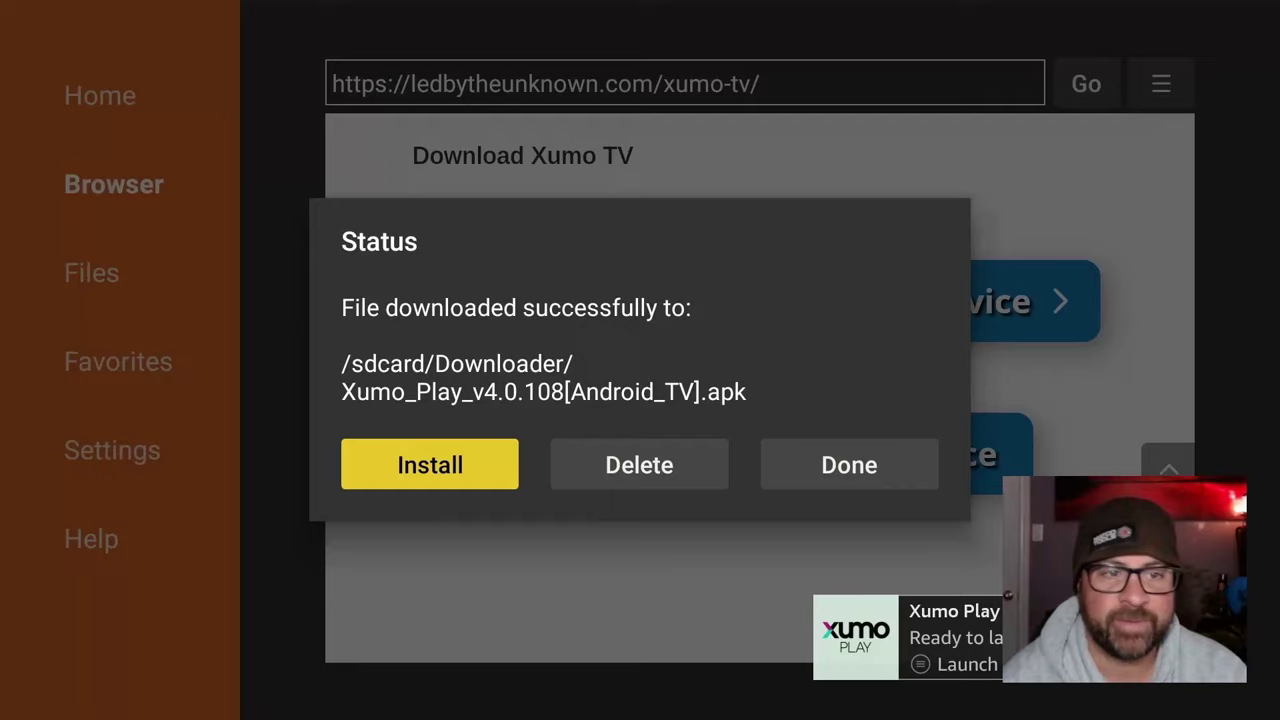
Delete the downloaded Xumo_Play_v4.0.108[Android_TV].apk file and confirm the deletion
key("Right")
key("Return")
key("Left")
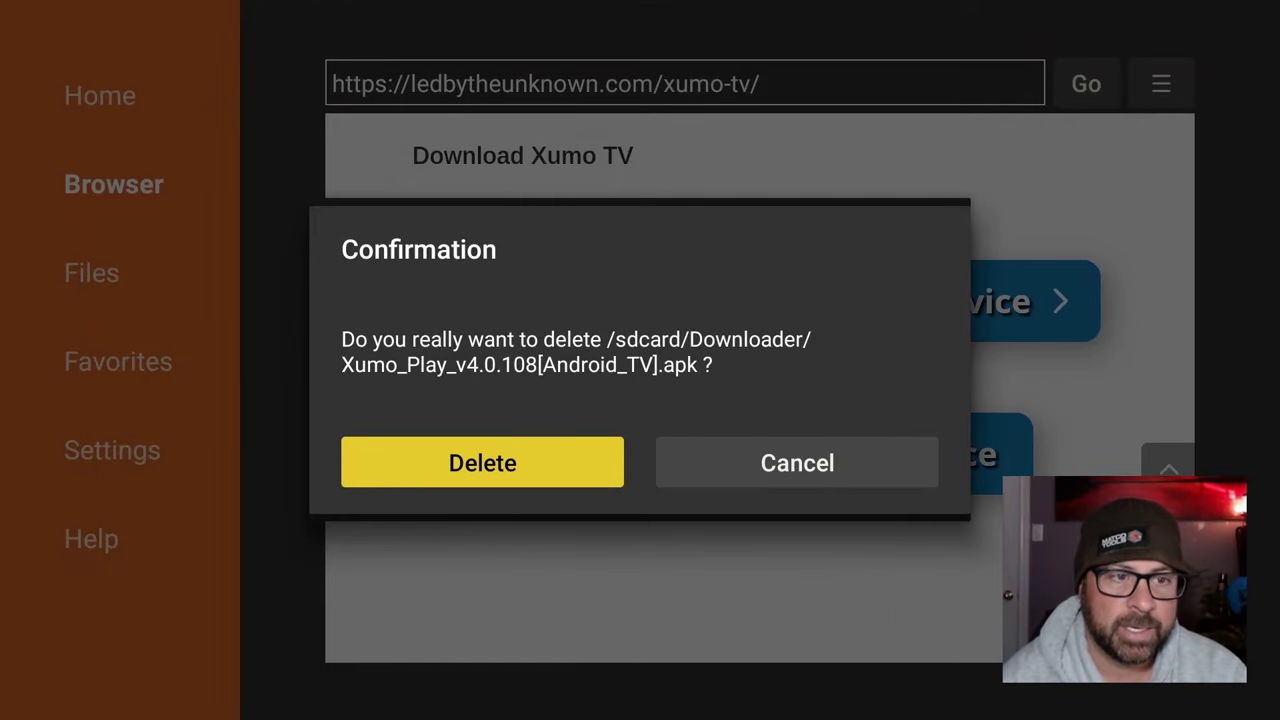
key("Return")
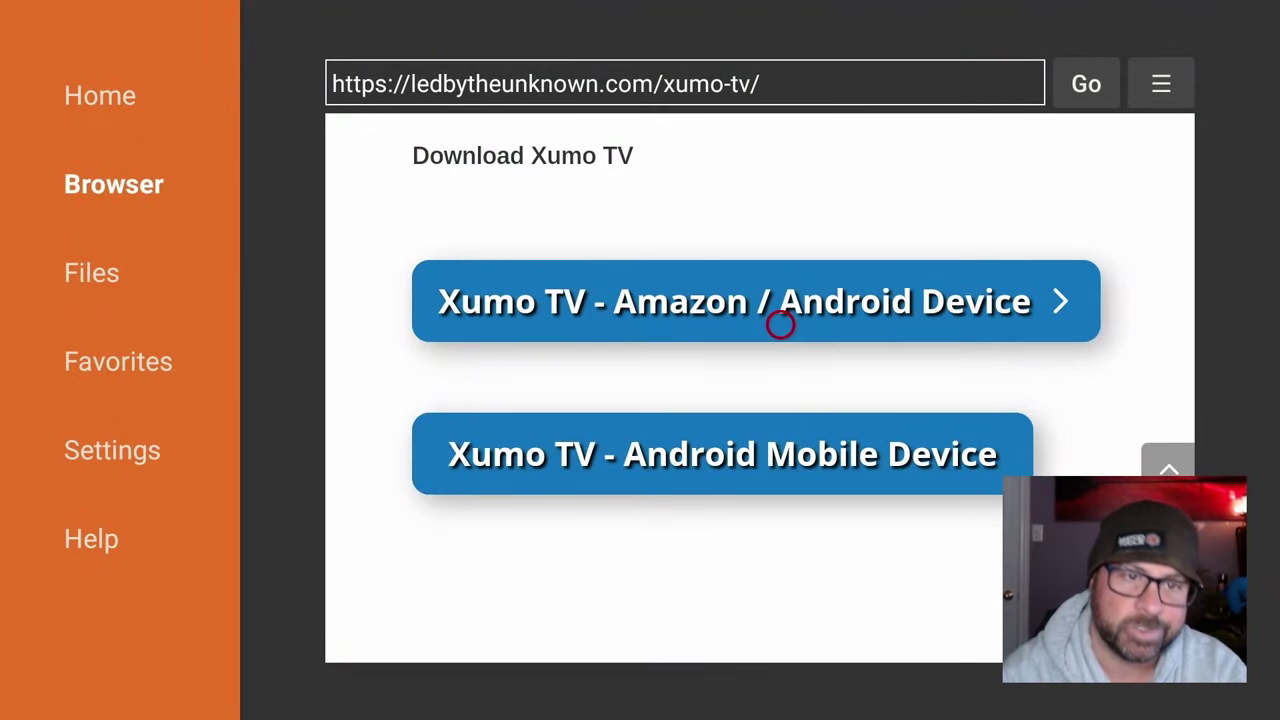
Return to the downloads page and look through the other streaming apps listed below Xumo
left_click(780, 324)
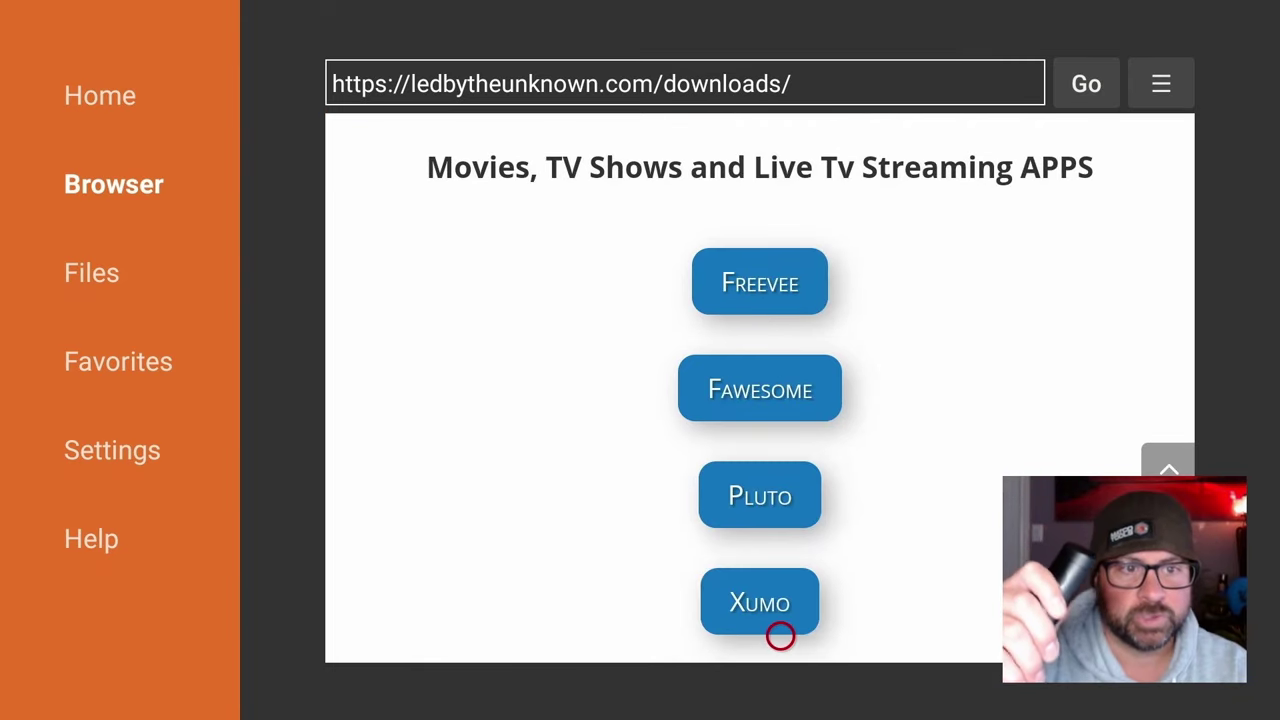
scroll(780, 636, "down", 1)
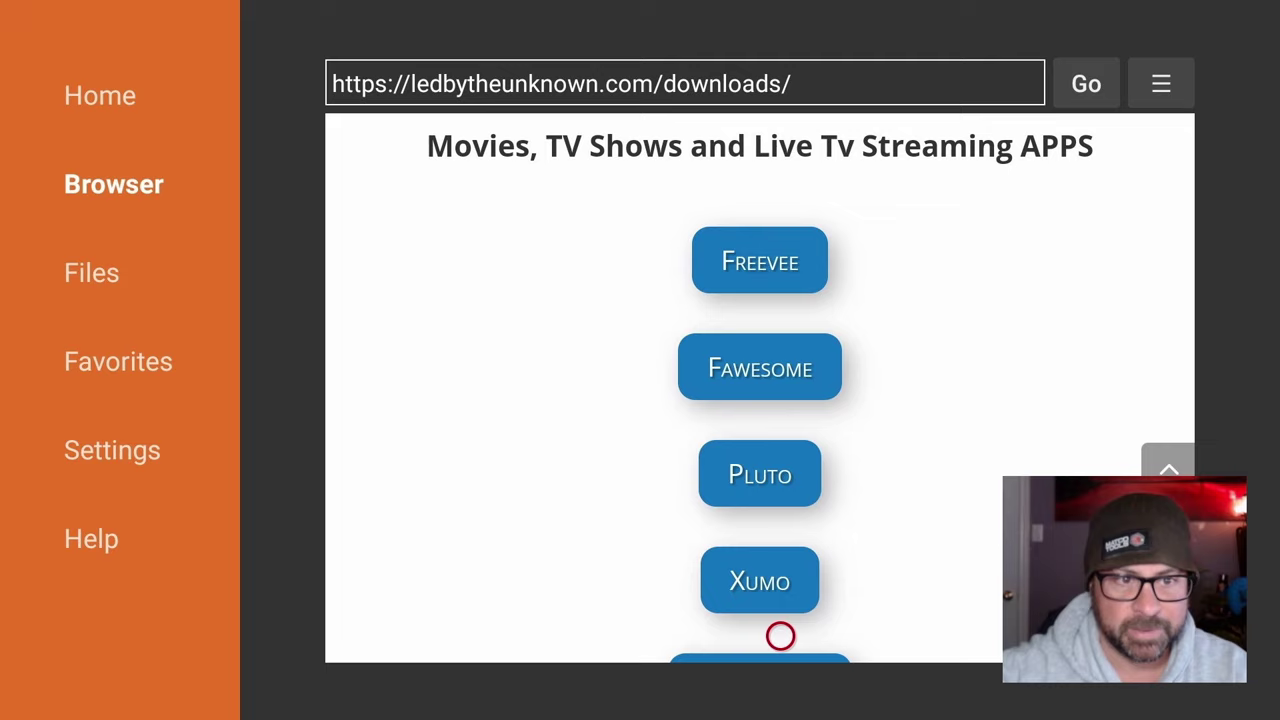
scroll(780, 636, "down", 5)
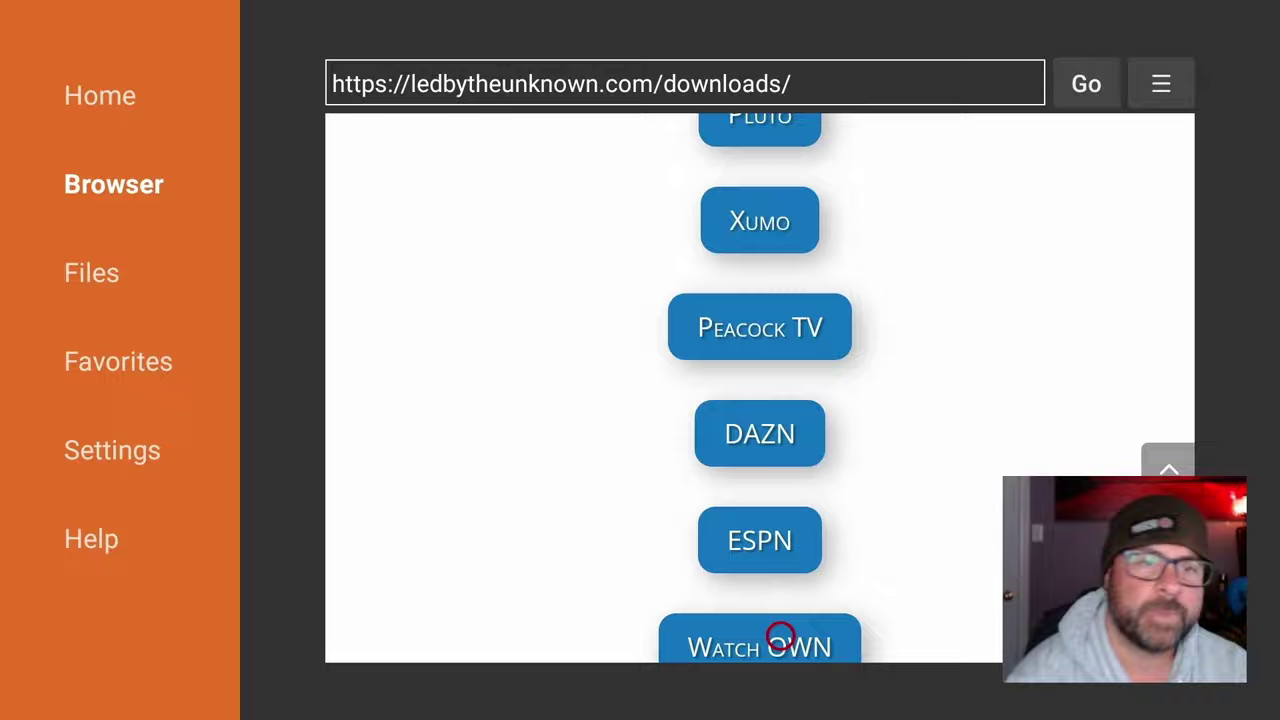
Leave Downloader for the Fire TV home screen and launch the Fawesome app
key("Home")
key("Right")
key("Right")
key("Right")
key("Right")
key("Right")
key("Right")
key("Right")
key("Right")
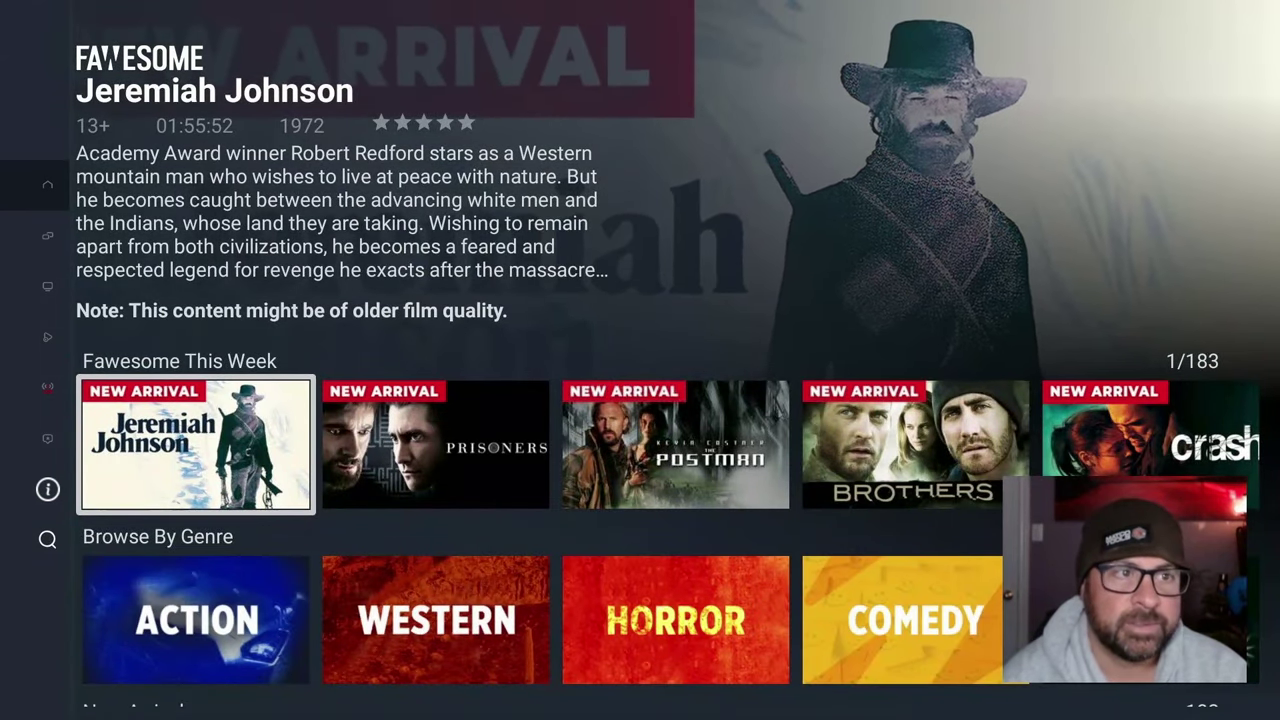
Open the Live section of Fawesome
key("Left")
key("Down")
key("Down")
key("Down")
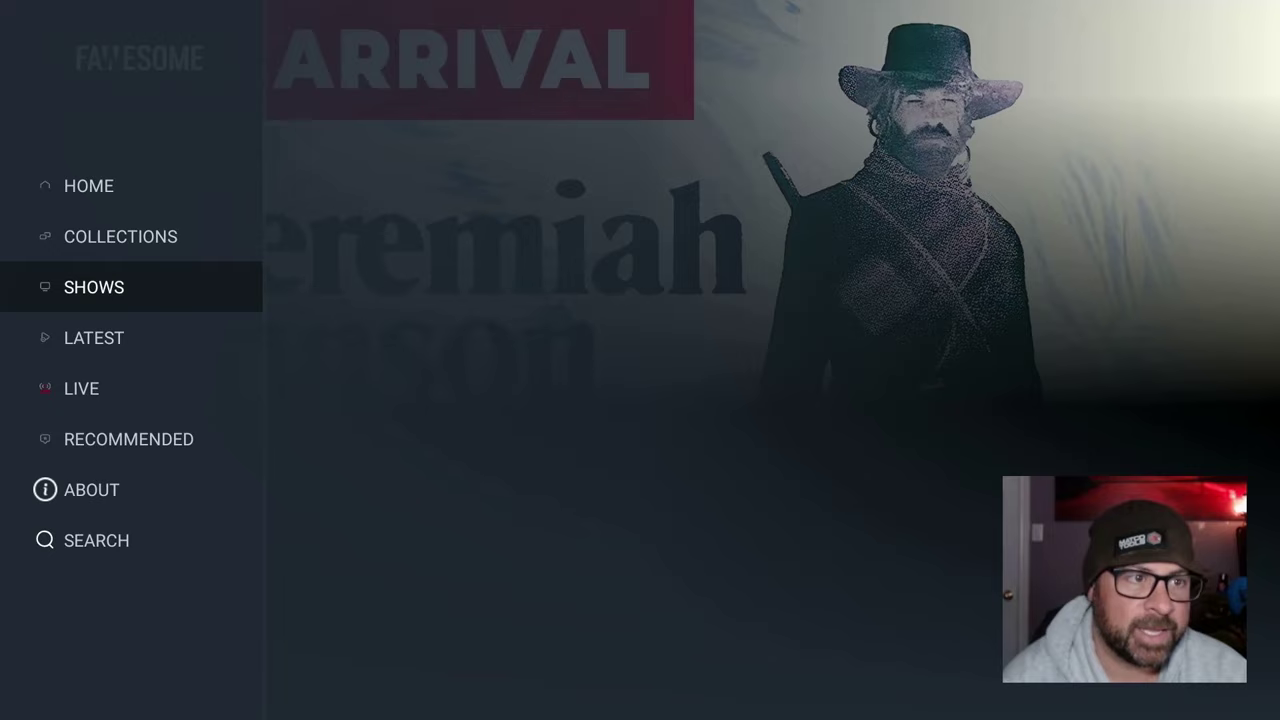
key("Down")
key("Return")
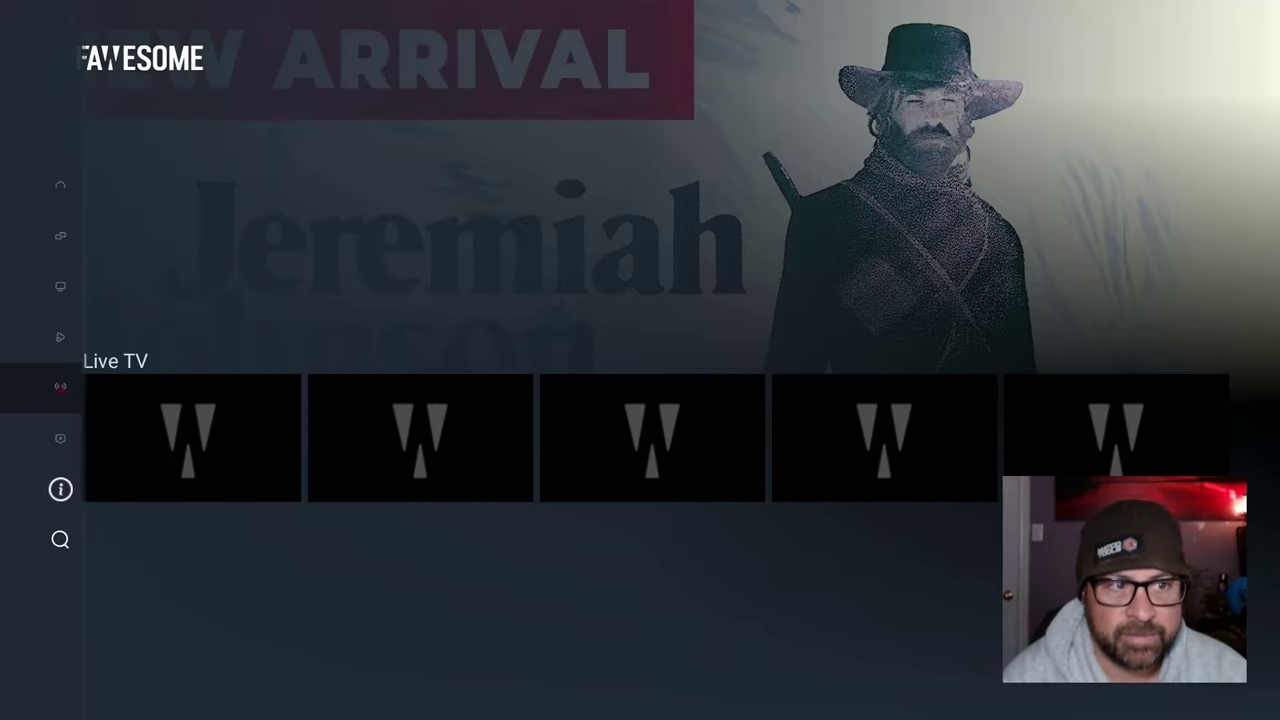
Browse the Live TV channel row up to Skull Bound, and return to Fawesome's section list
key("Right")
key("Right")
key("Right")
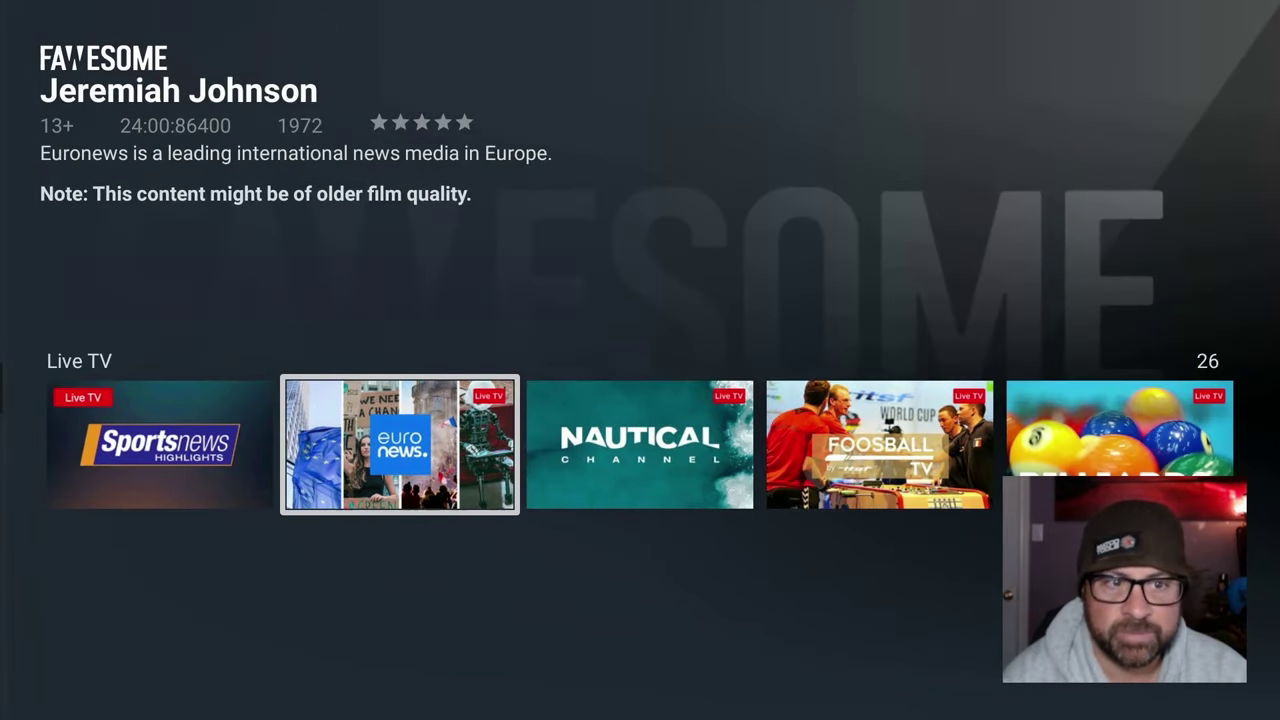
key("Right")
key("Right")
key("Right")
key("Right")
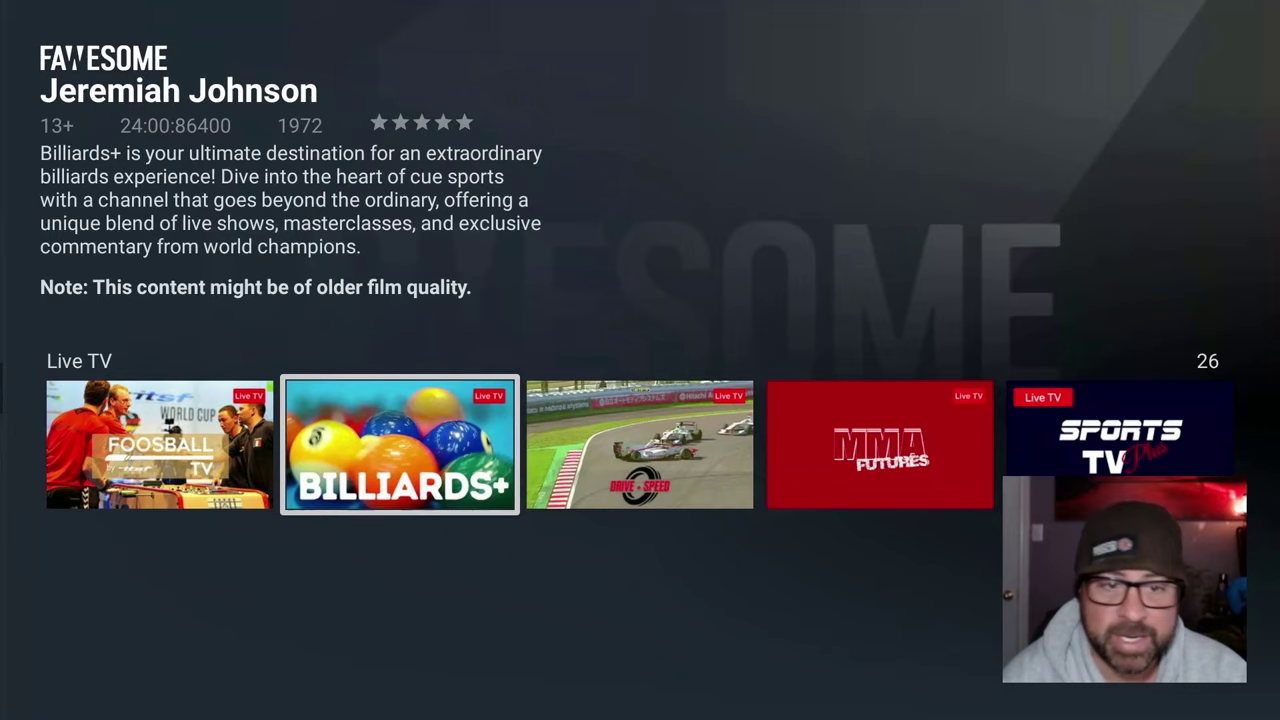
key("Right")
key("Right")
key("Right")
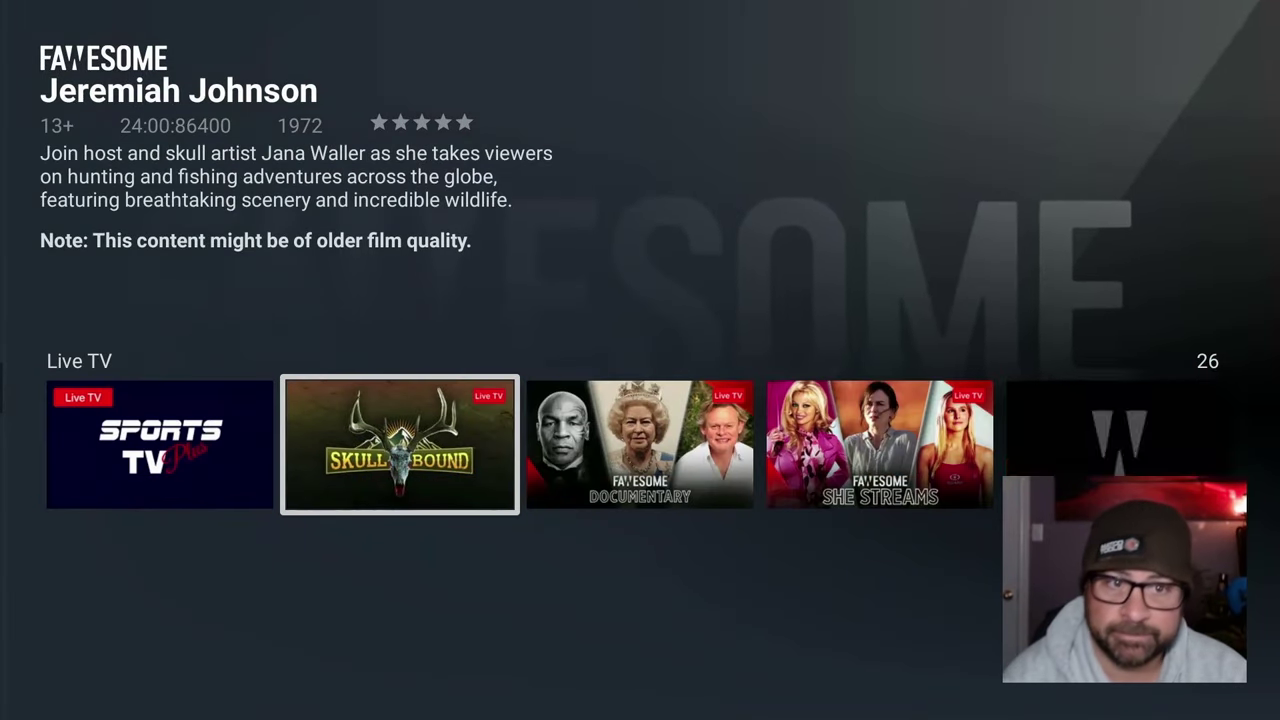
key("Left")
key("Left")
key("Left")
key("Left")
key("Left")
key("Escape")
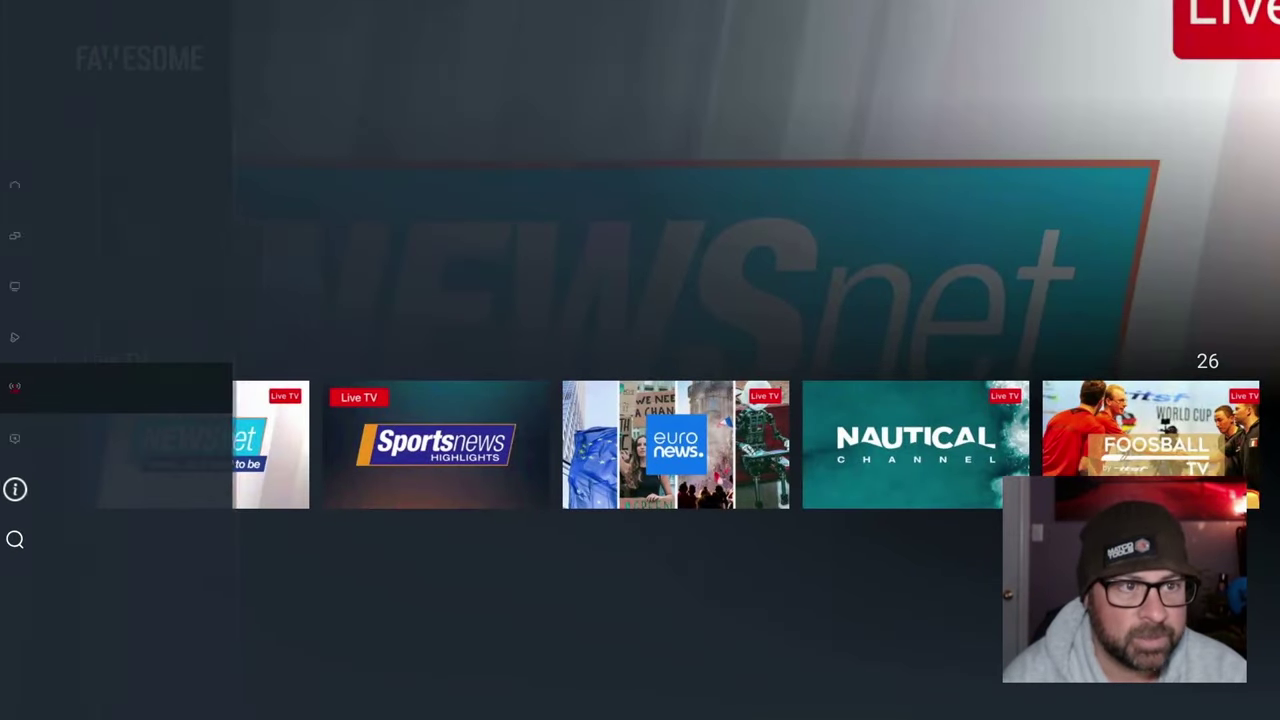
Look through the Top Picks titles in Fawesome's Recommended section and return to the section list
key("Down")
key("Right")
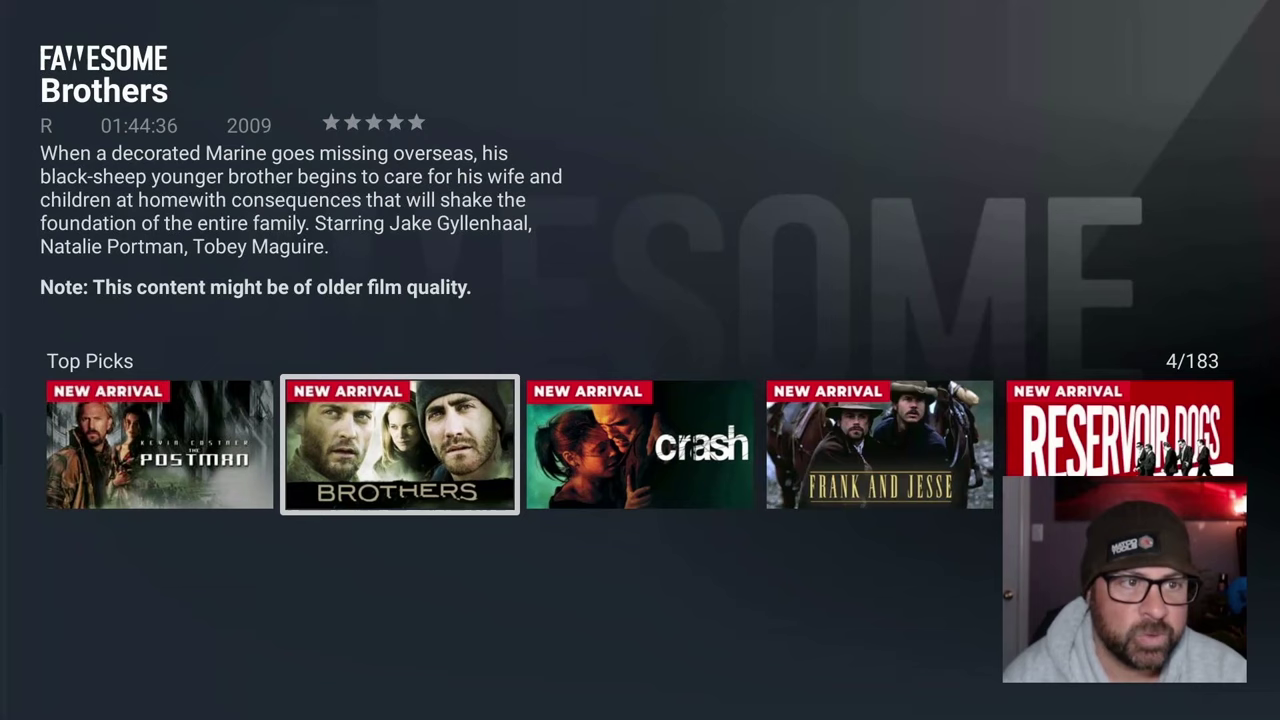
key("Left")
key("Left")
key("Left")
key("Left")
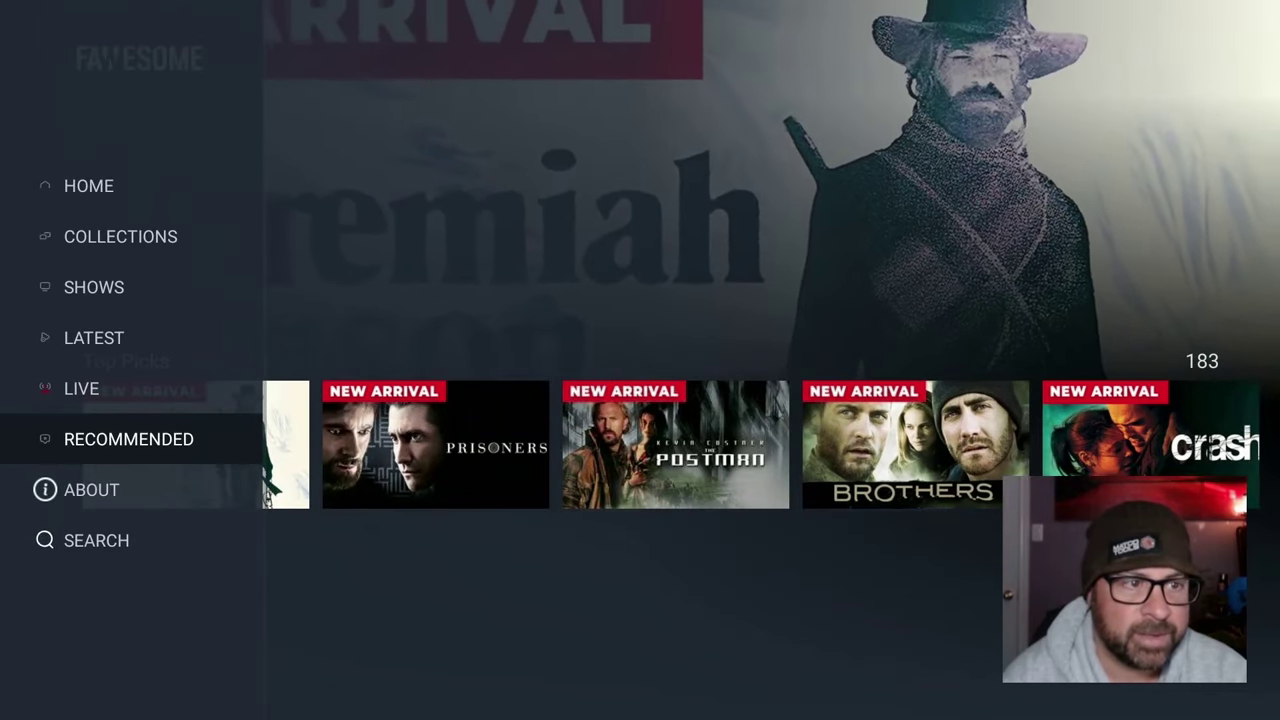
Preview the remaining Fawesome sections above Recommended, including the TV shows by genre
key("Up")
key("Up")
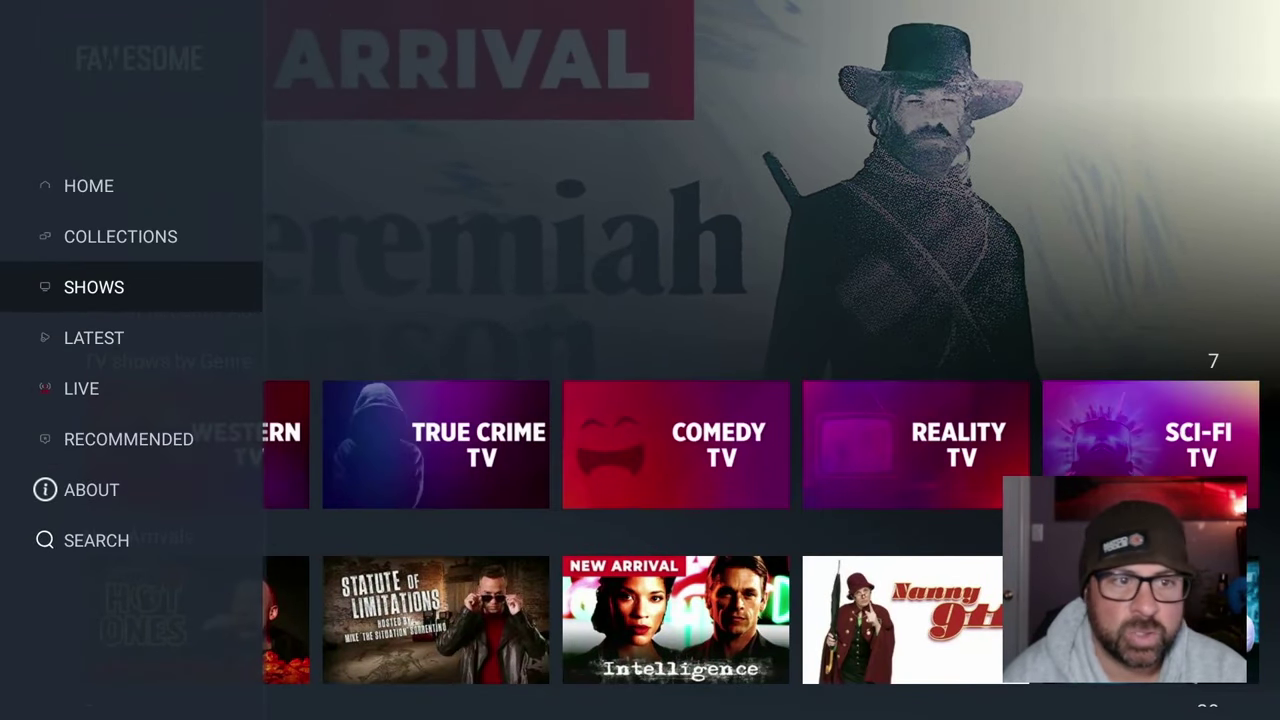
key("Up")
key("Up")
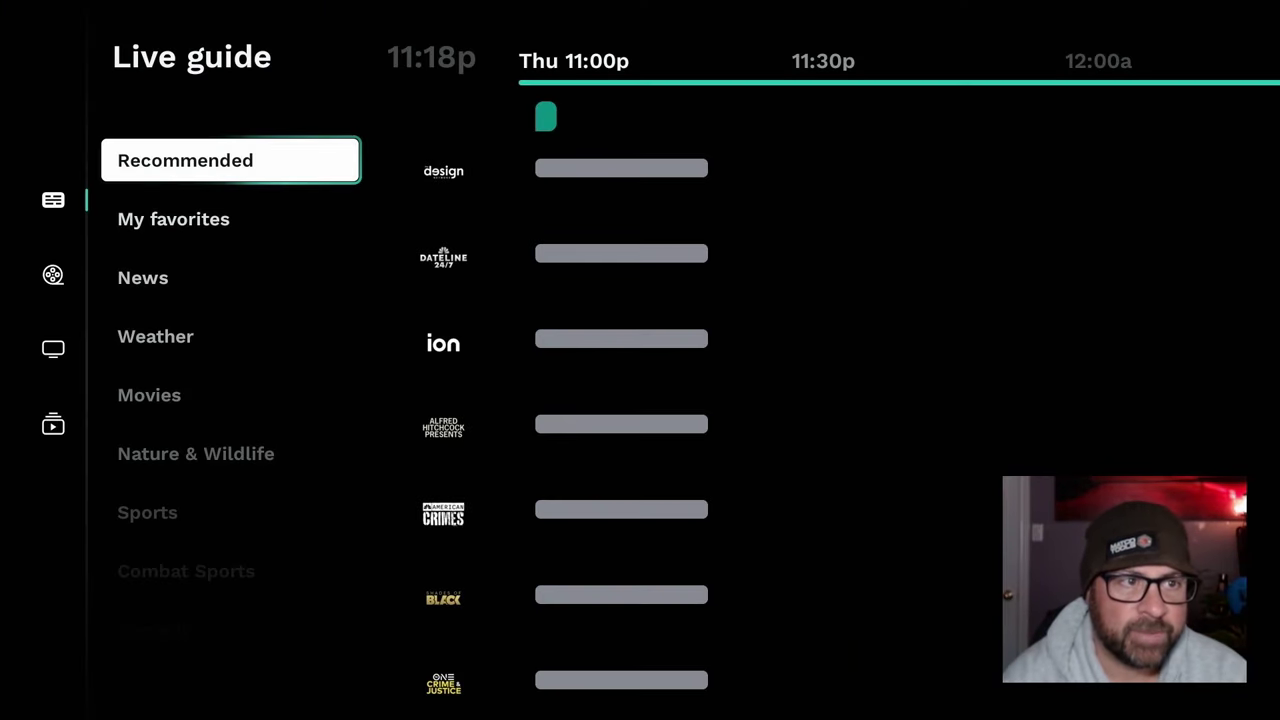
Leave the Live guide and open the Free movies section of Xumo Play
key("Left")
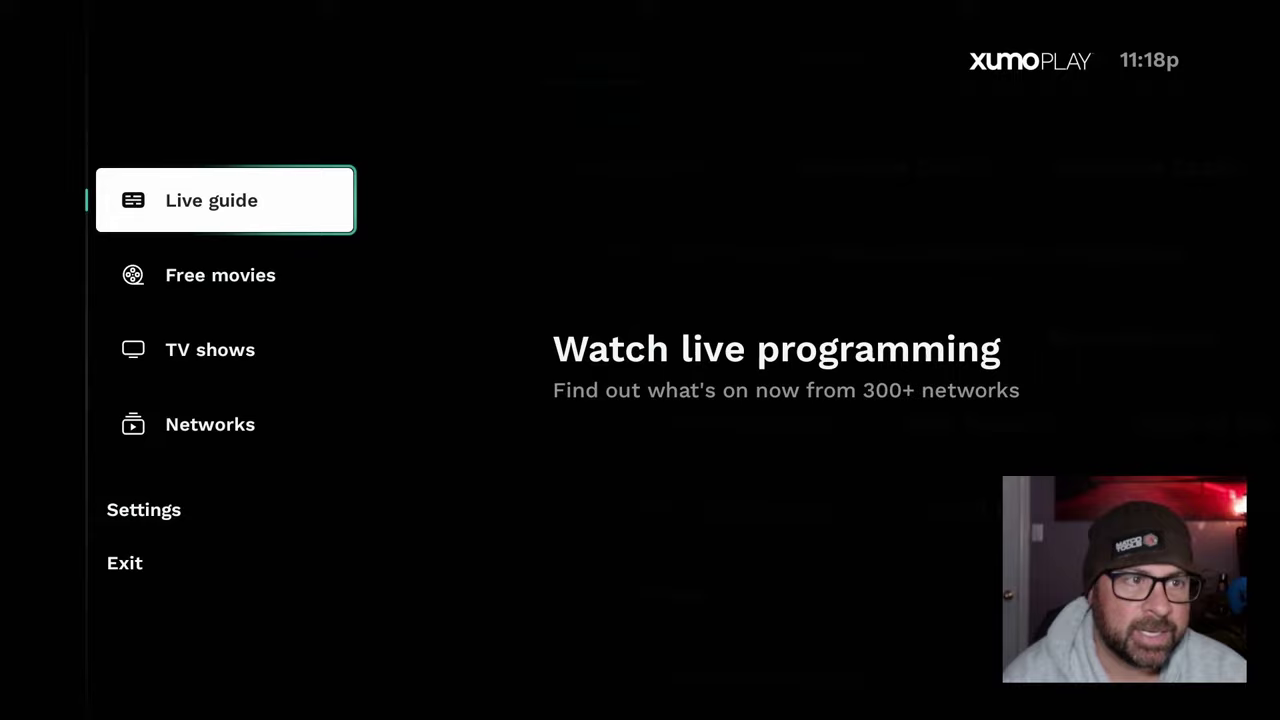
key("Down")
key("Down")
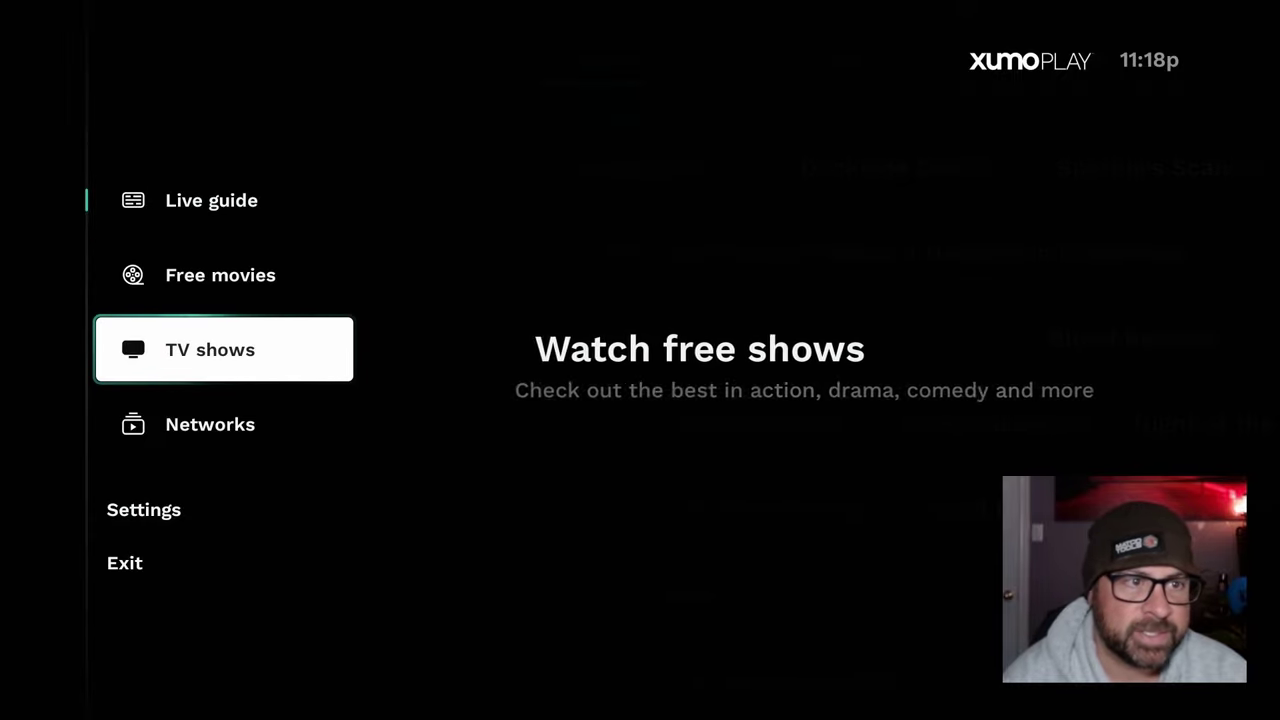
key("Up")
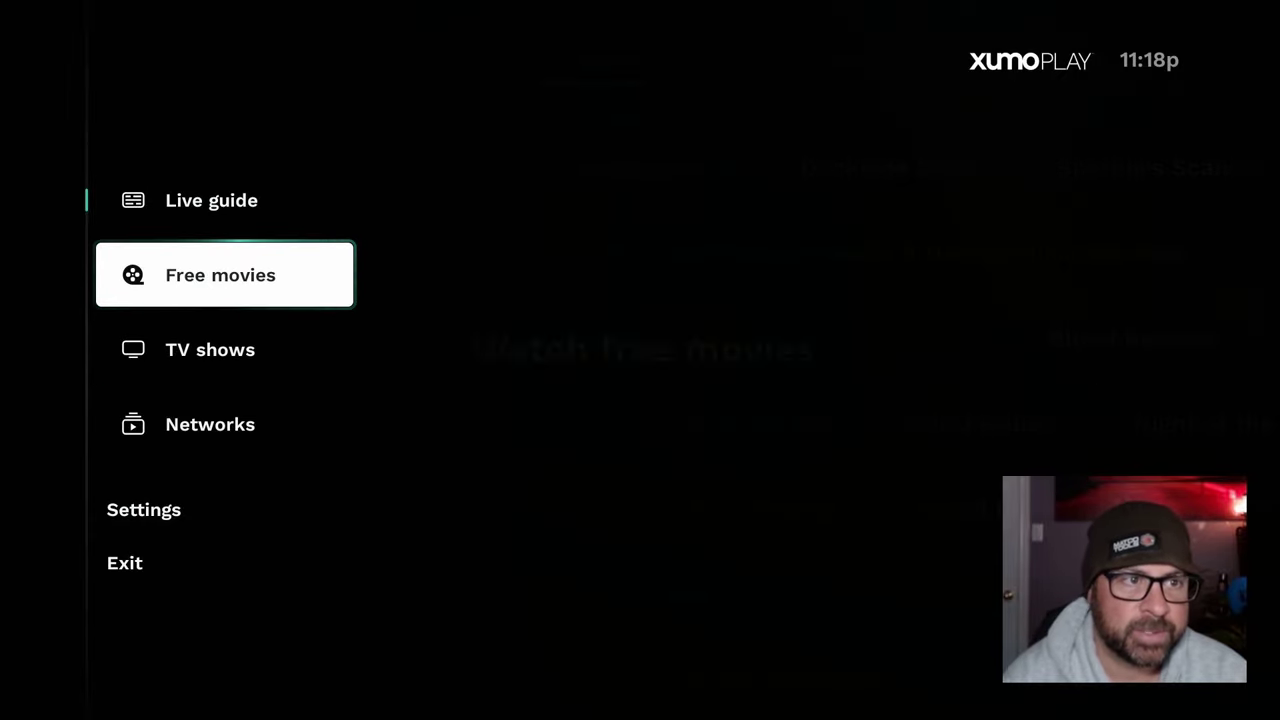
key("Return")
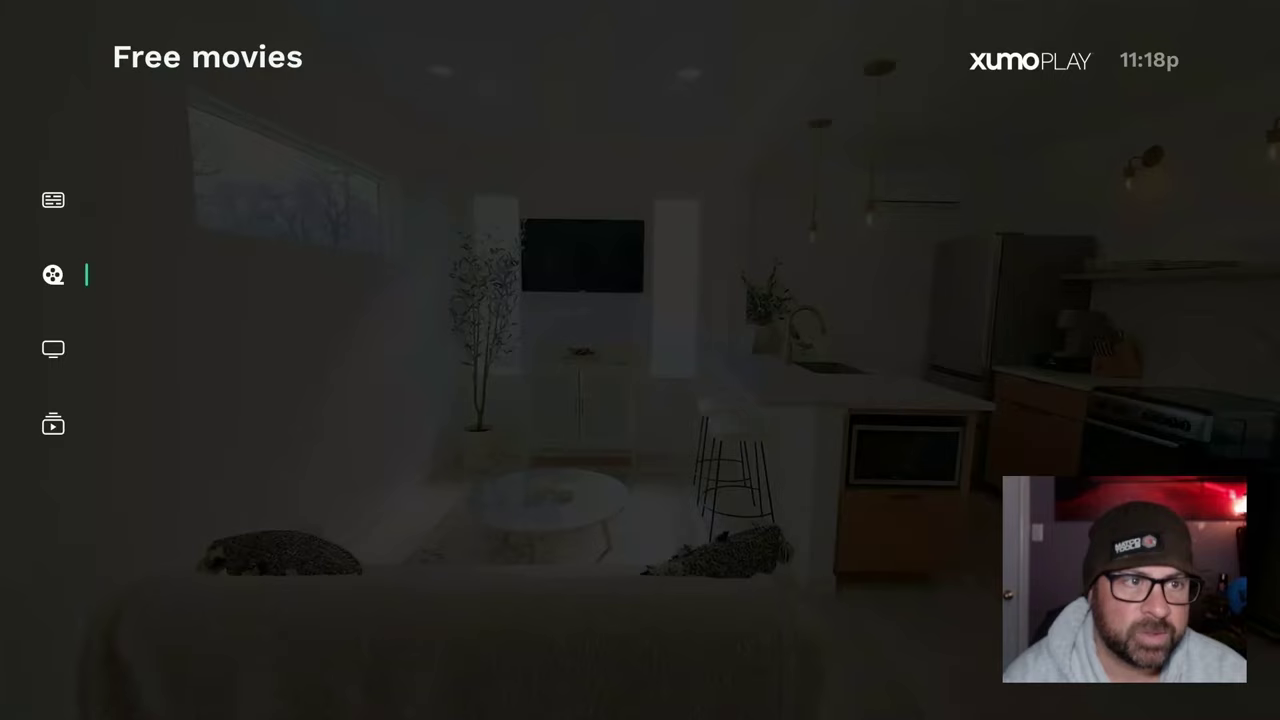
Look through the Free movies genre list from Xumo Originals down to the Black Experience on Xfinity category
key("Down")
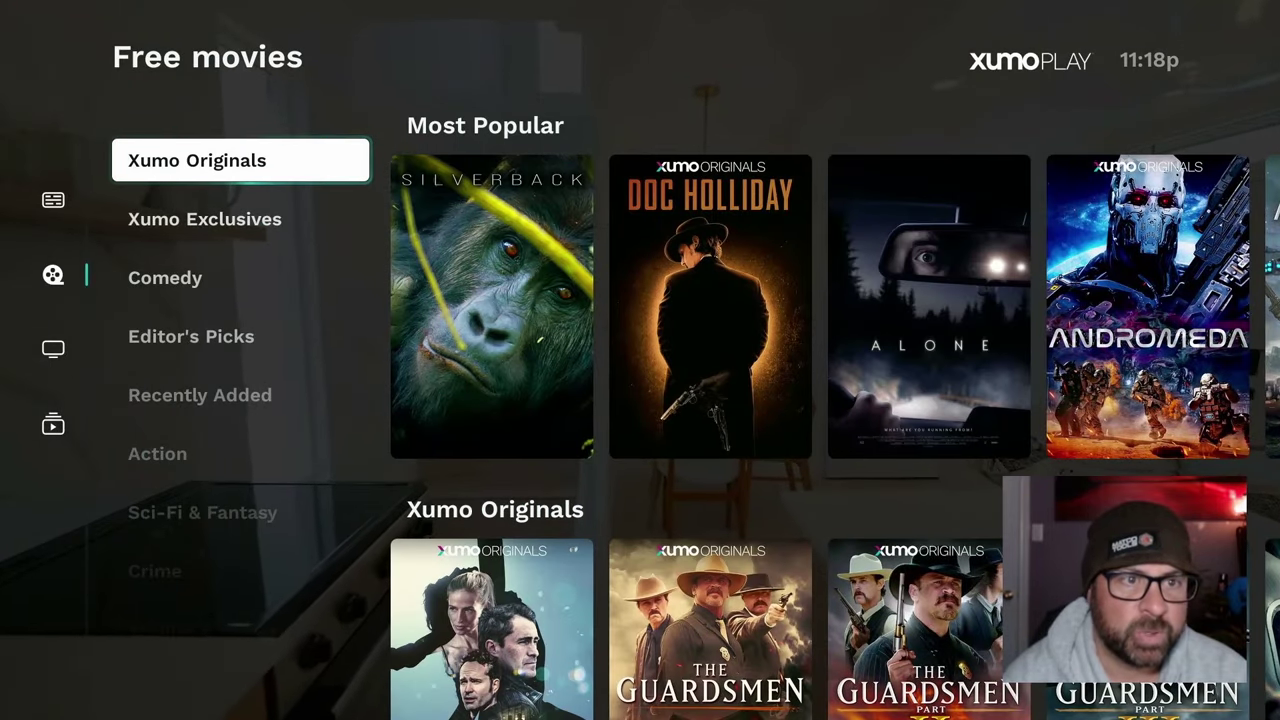
key("Down")
key("Down")
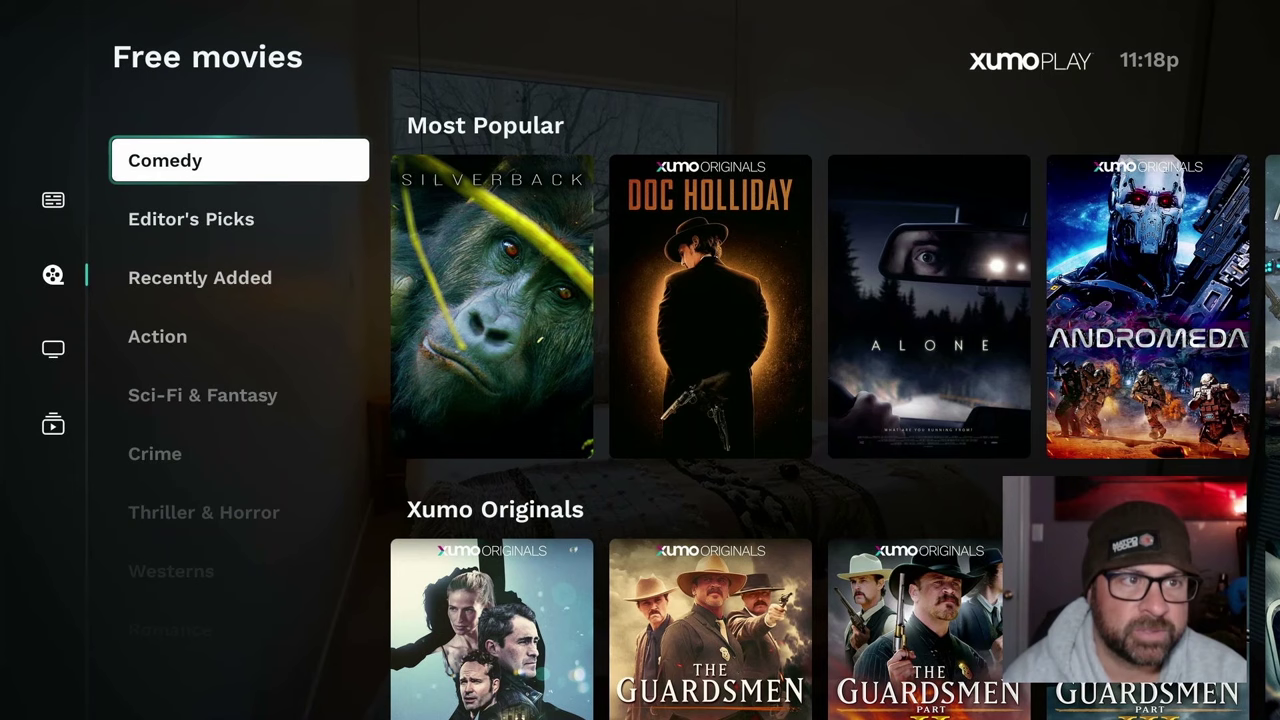
key("Down")
key("Down")
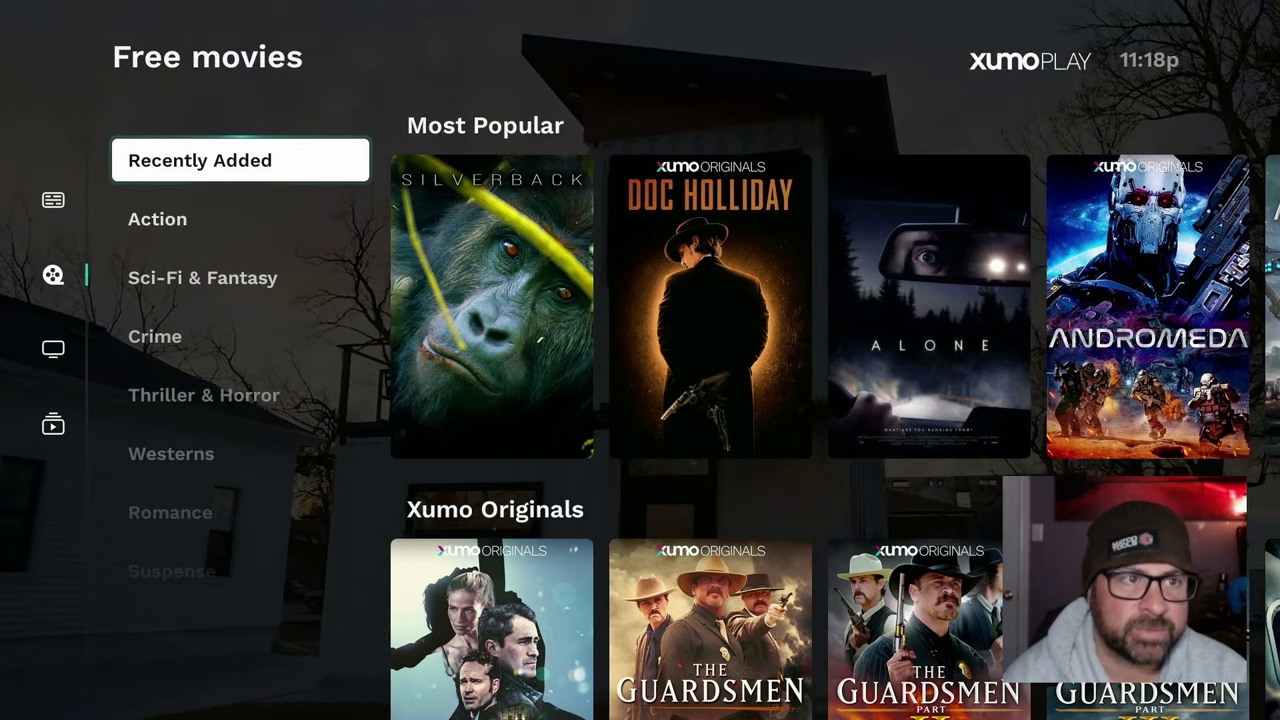
key("Down")
key("Down")
key("Down")
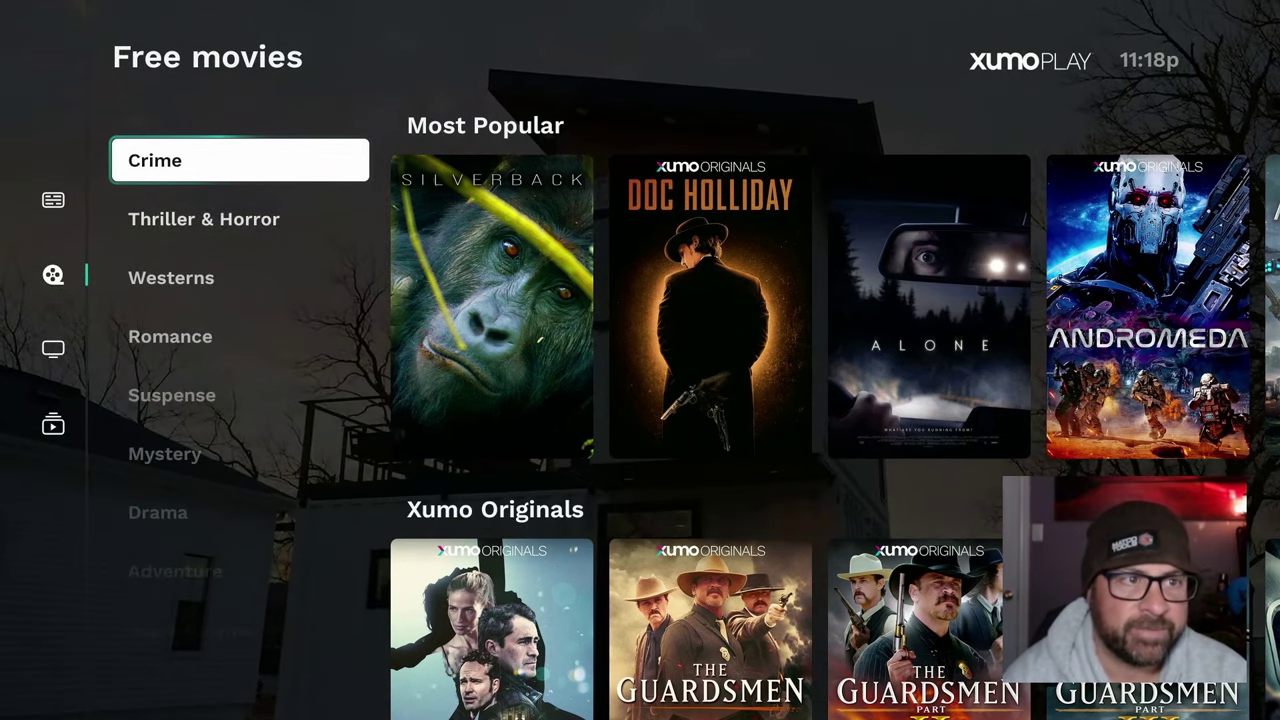
key("Down")
key("Down")
key("Down")
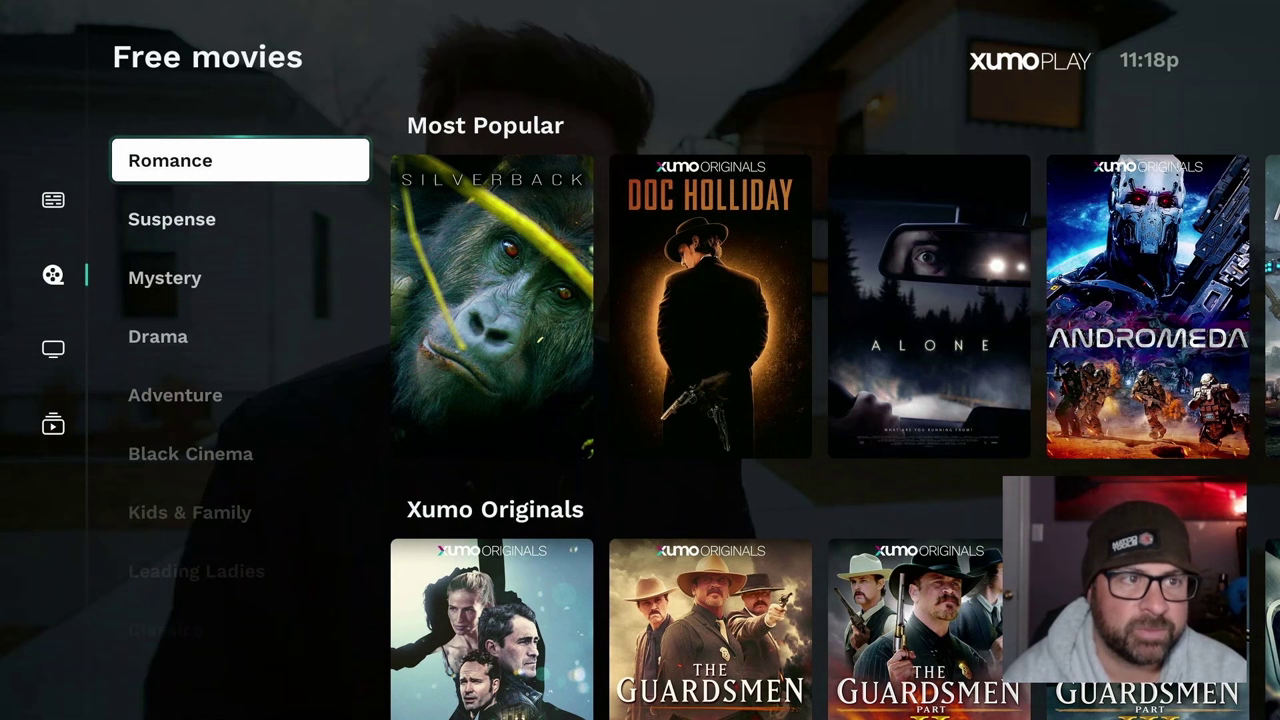
key("Down")
key("Down")
key("Down")
key("Down")
key("Down")
key("Down")
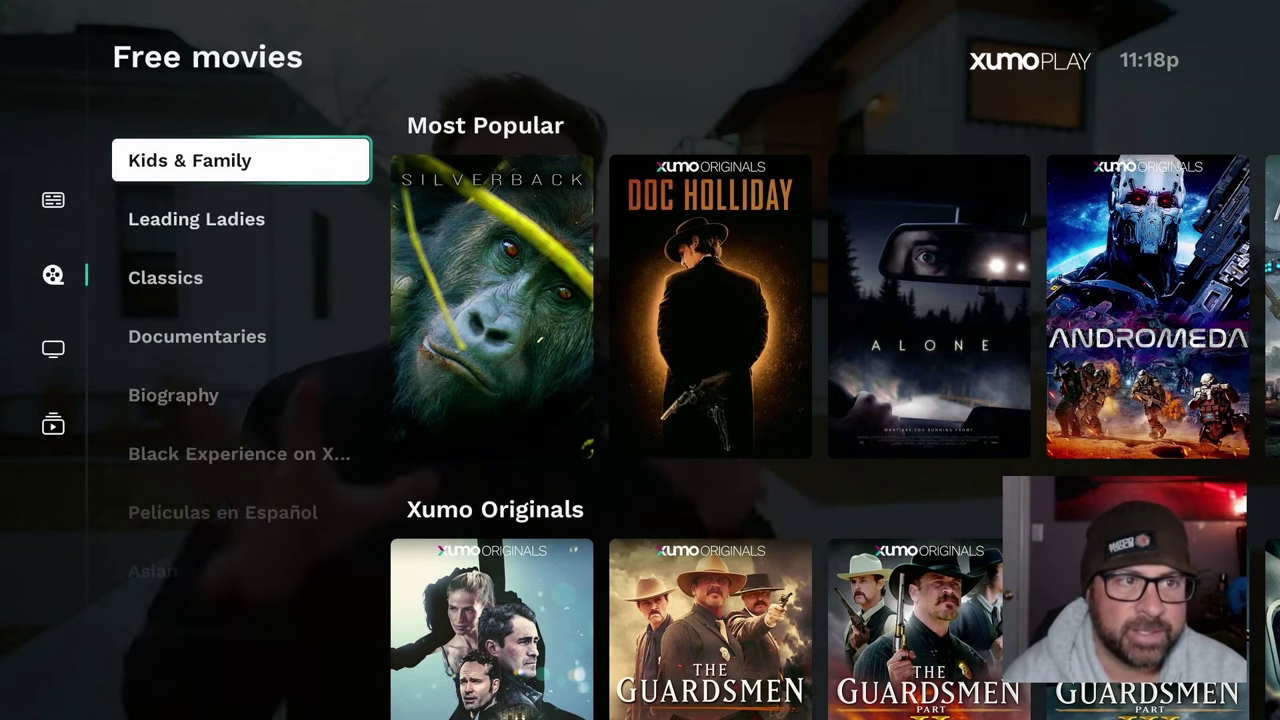
key("Down")
key("Down")
key("Down")
key("Down")
key("Down")
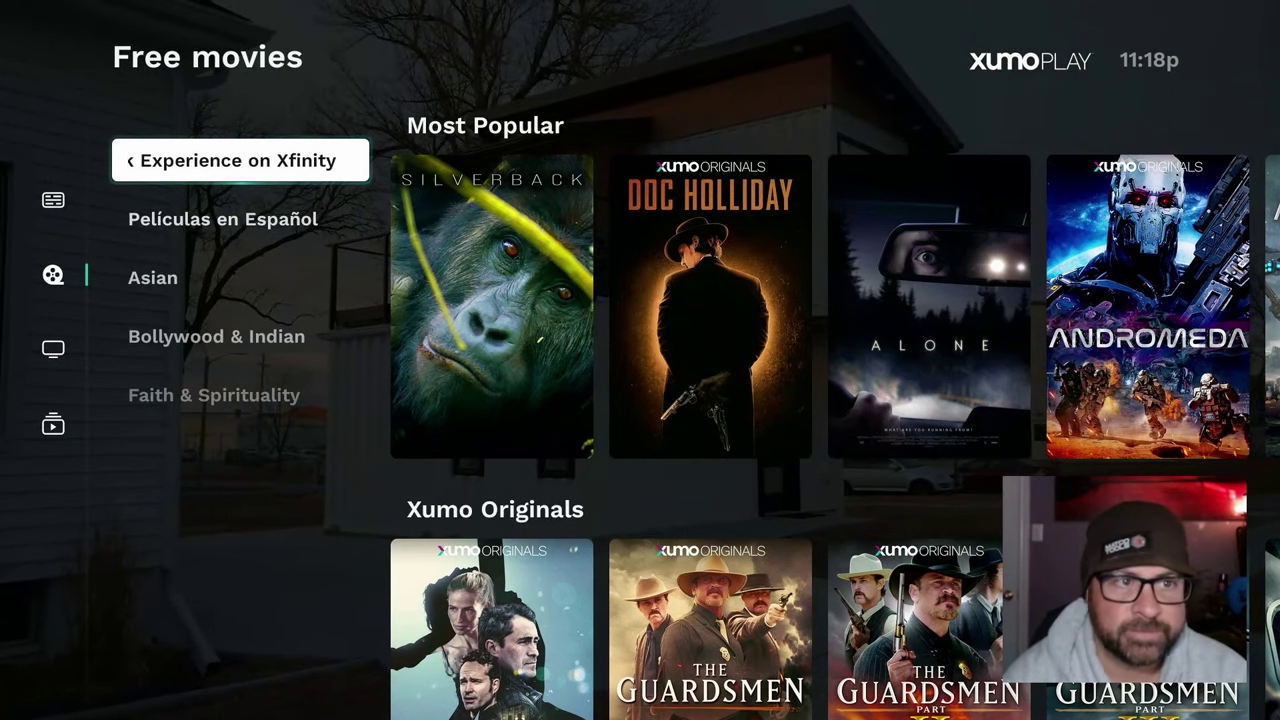